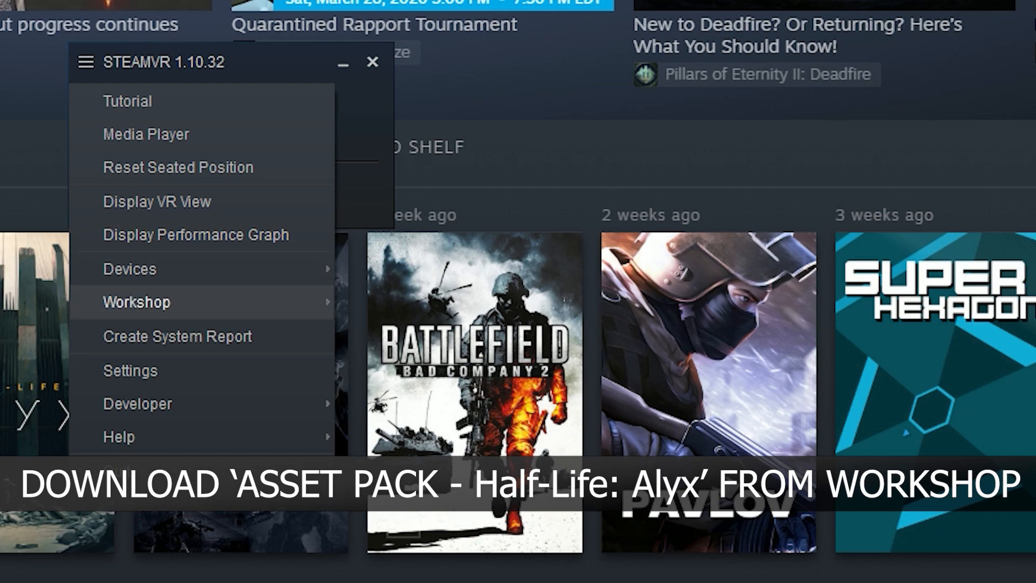
Step: Browse the SteamVR Workshop and open the item page of Asset Pack - Half-Life: Alyx
mouse_move(137, 301)
left_click(425, 304)
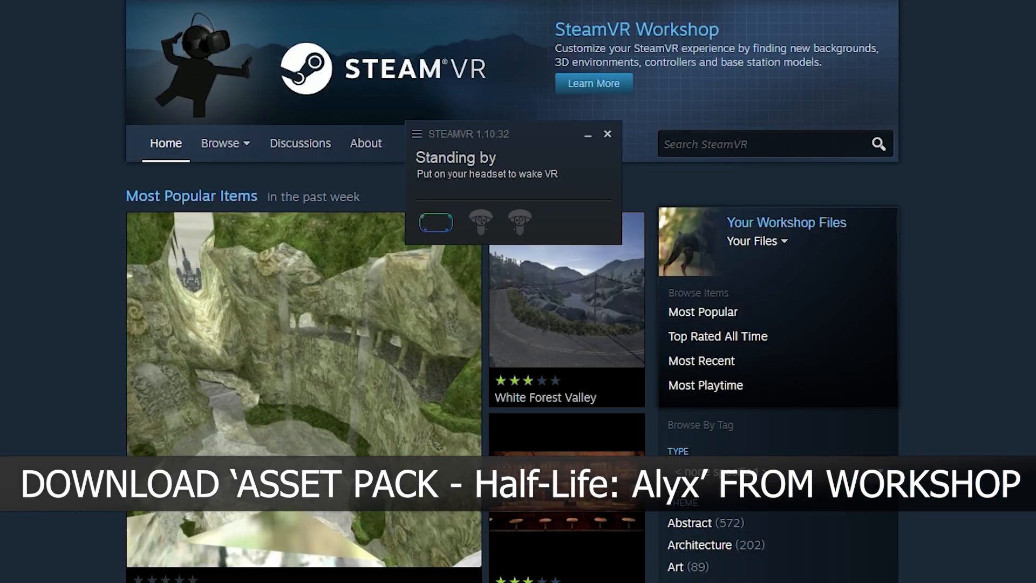
scroll(512, 324, "down", 10)
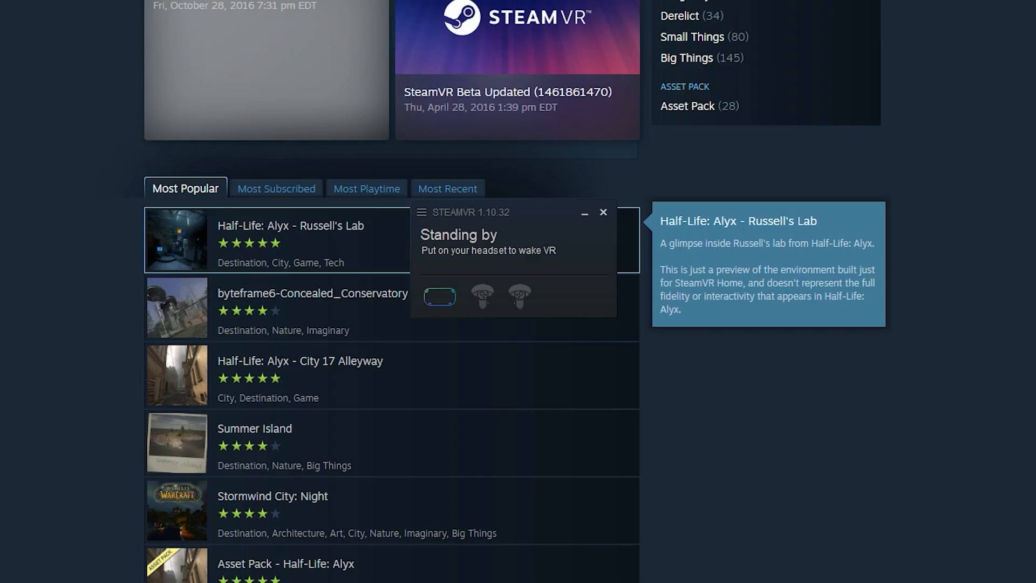
left_click(211, 80)
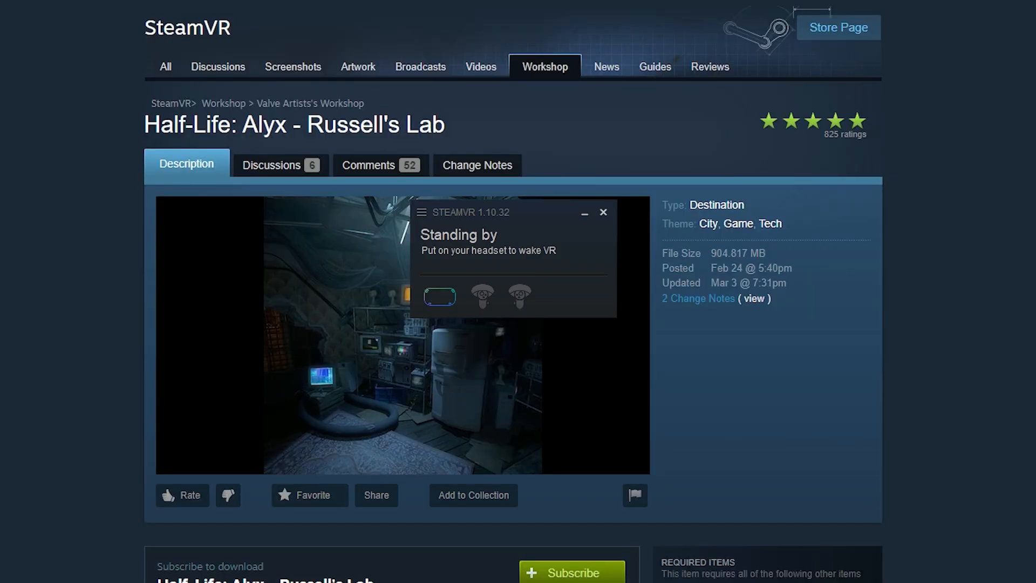
key("alt+Left")
scroll(324, 243, "down", 10)
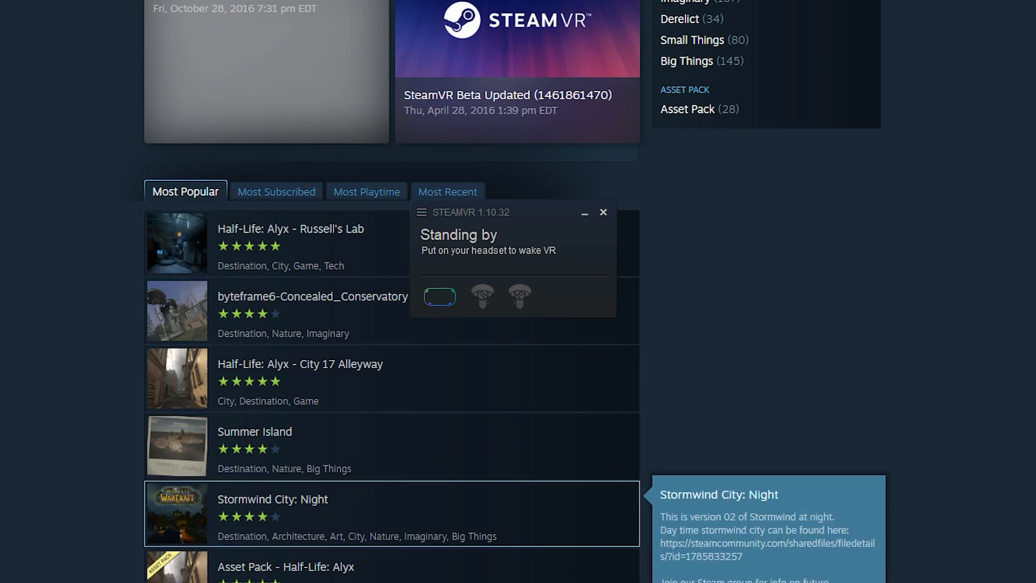
scroll(377, 512, "down", 2)
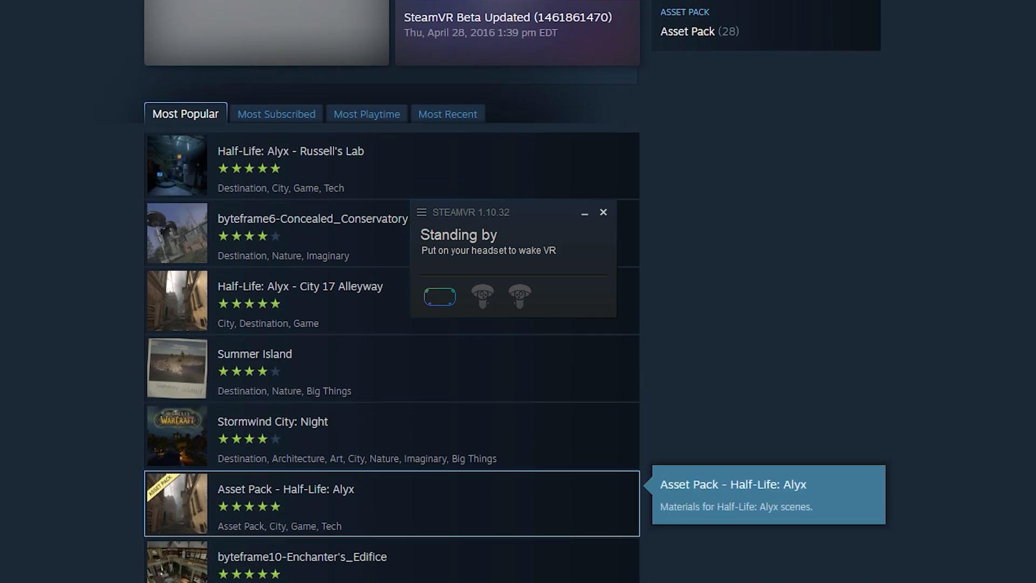
left_click(378, 501)
scroll(512, 292, "down", 4)
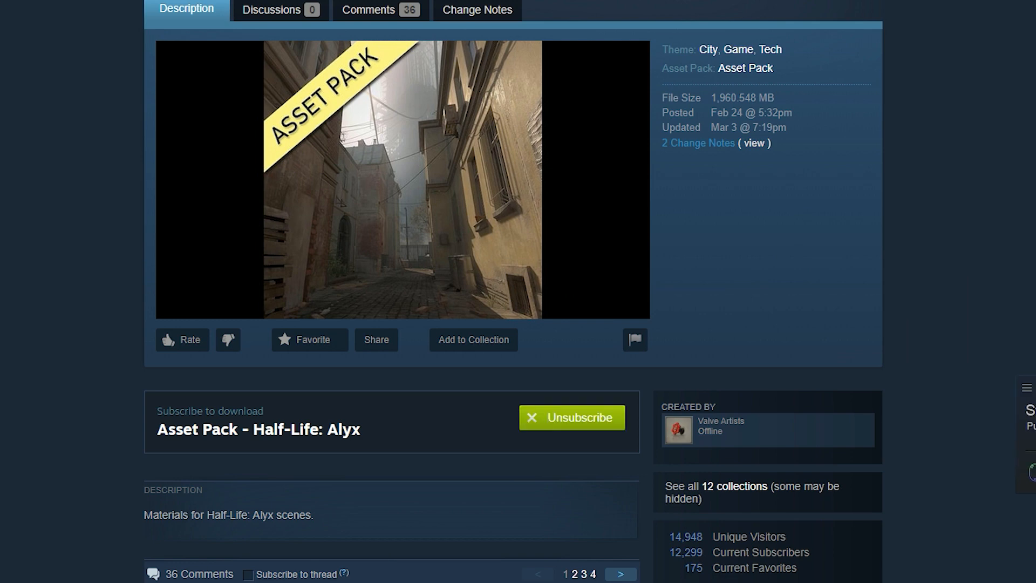
scroll(571, 417, "up", 4)
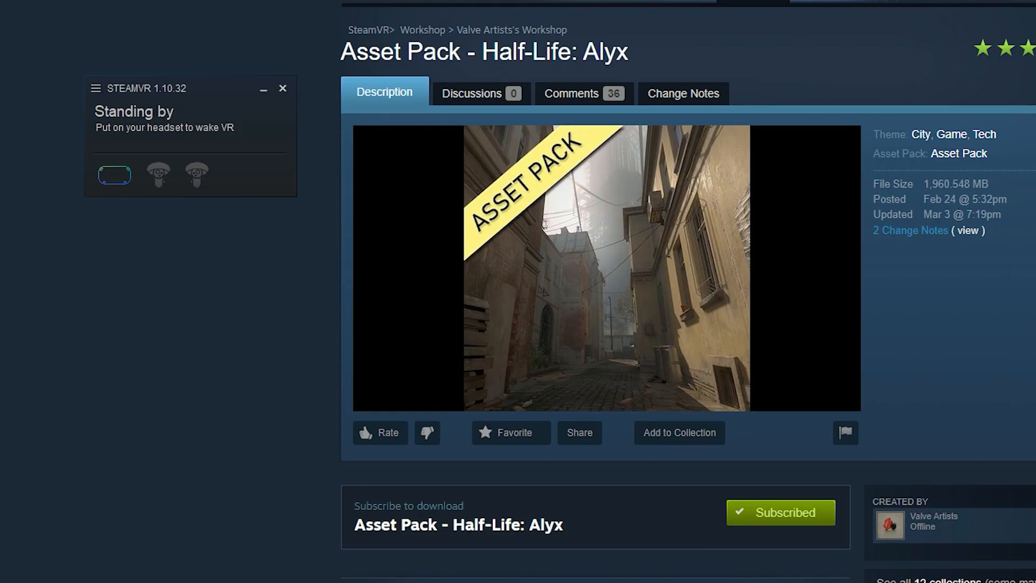
Step: Launch the SteamVR Workshop Tools for creating or modifying an environment
mouse_move(114, 174)
left_click(96, 88)
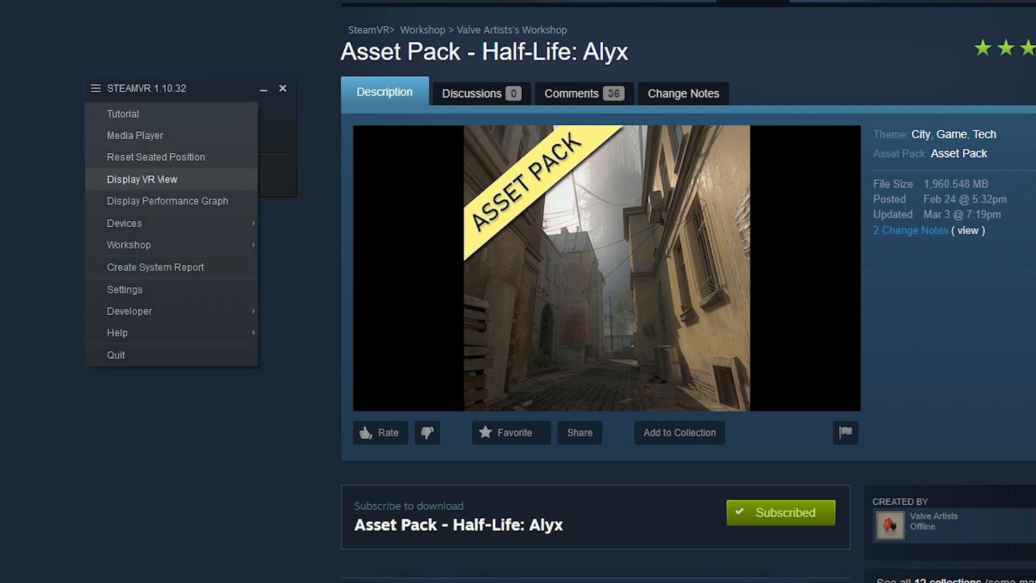
mouse_move(162, 245)
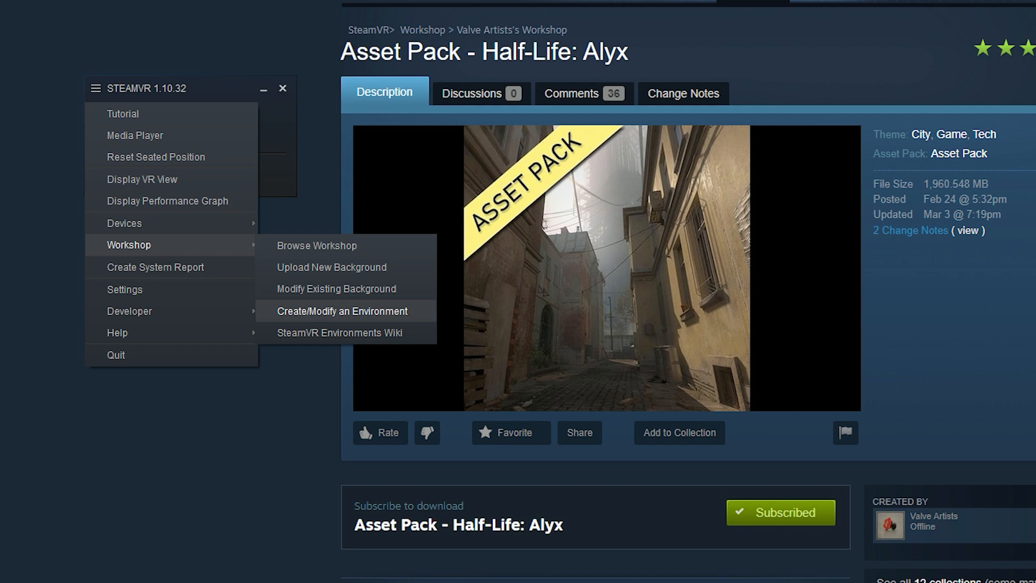
left_click(342, 311)
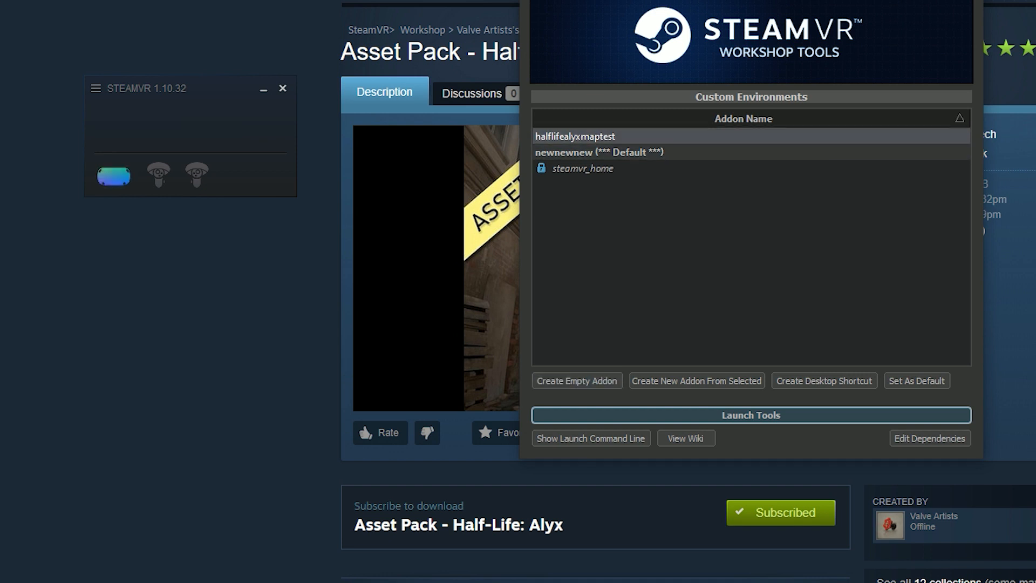
Step: Create a new empty addon named HLAtut in the custom environments list
left_click(575, 136)
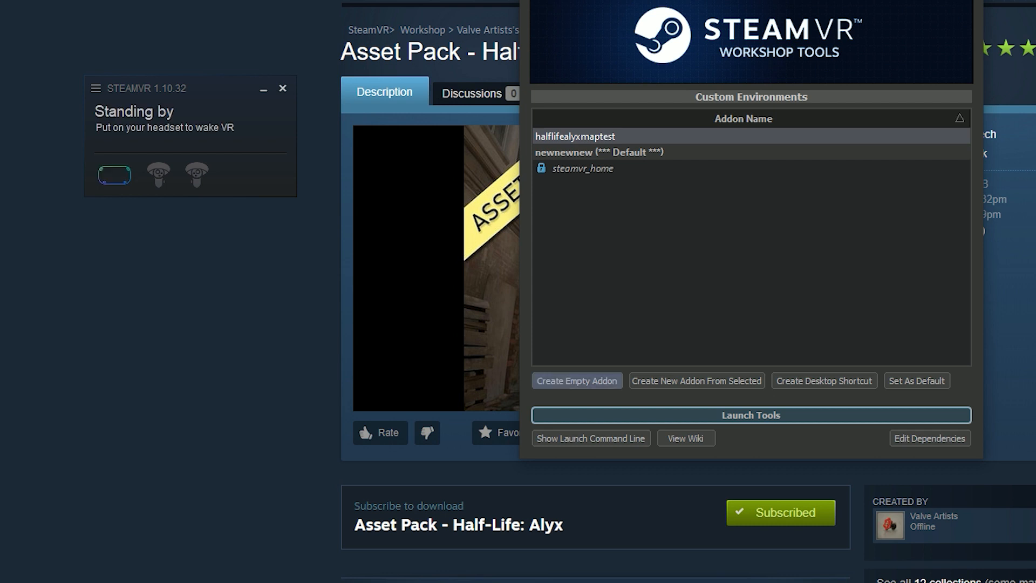
left_click(576, 380)
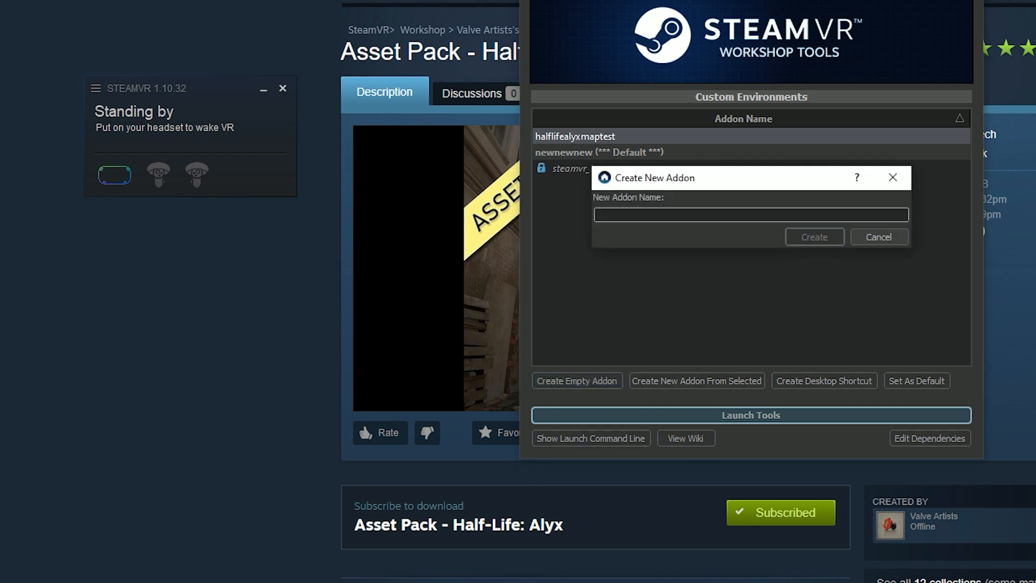
type("HLAtut")
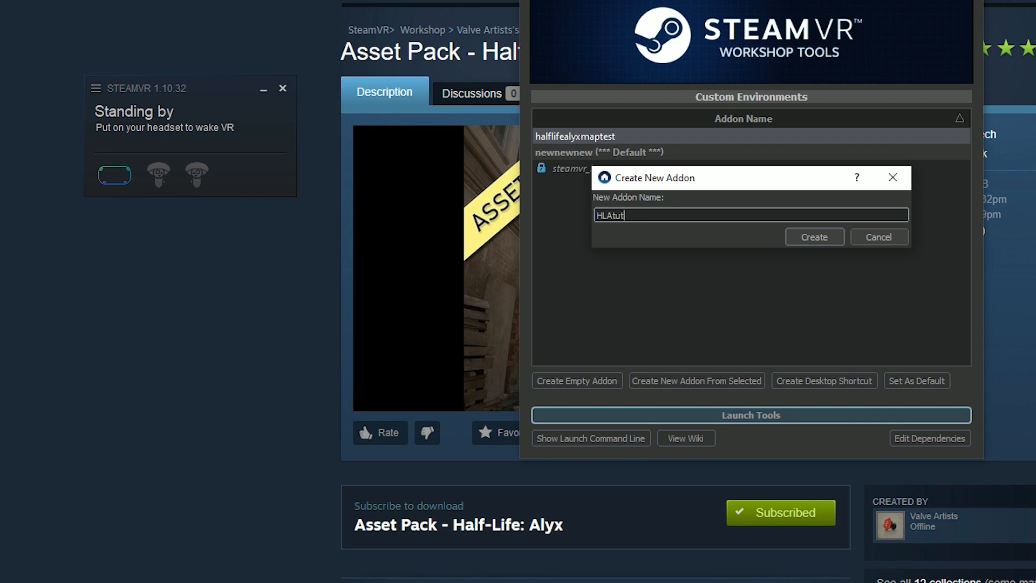
key("Return")
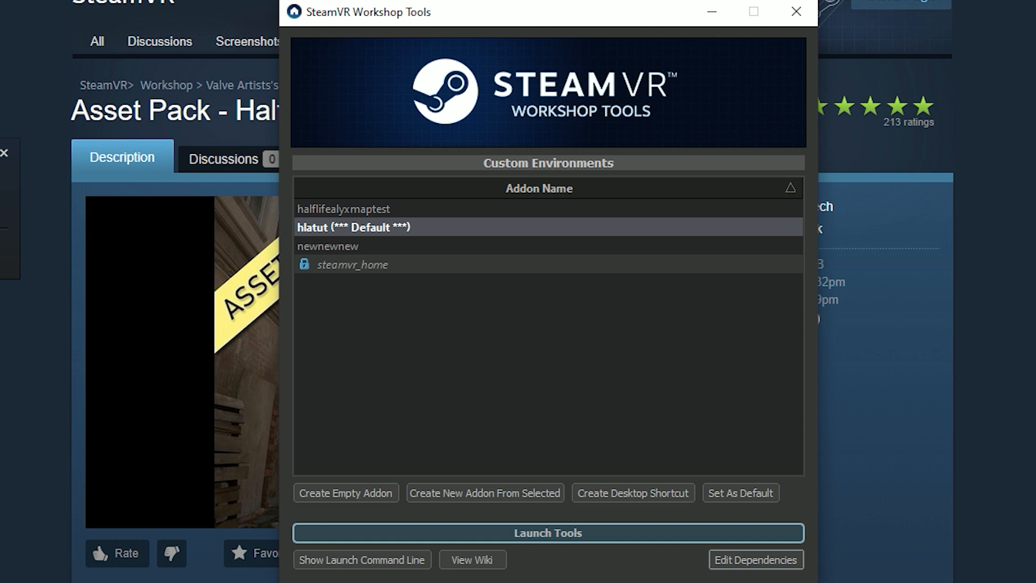
Step: Add the Half-Life: Alyx Asset Pack as a content dependency of the hlatut addon
left_click(756, 559)
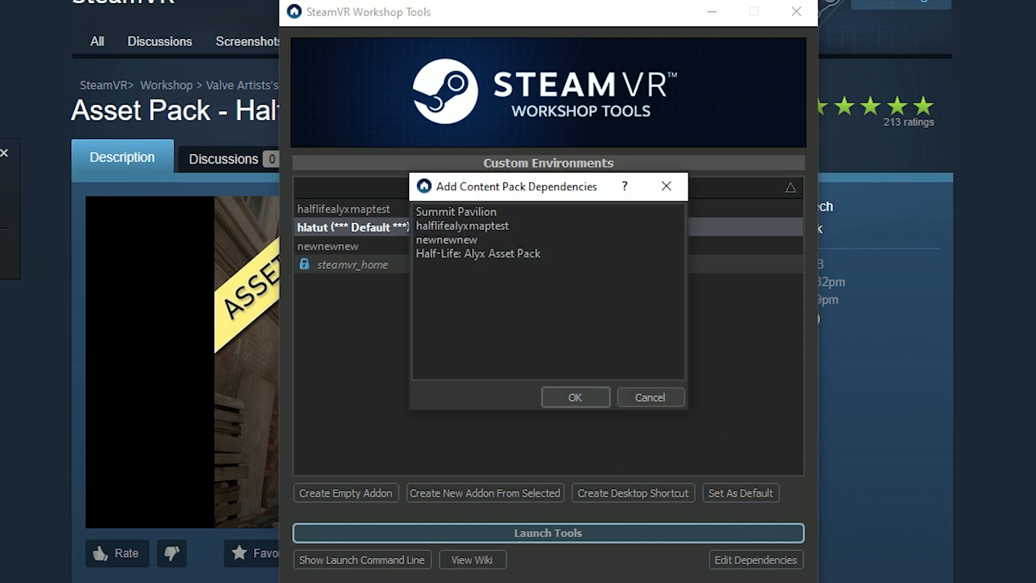
left_click(478, 253)
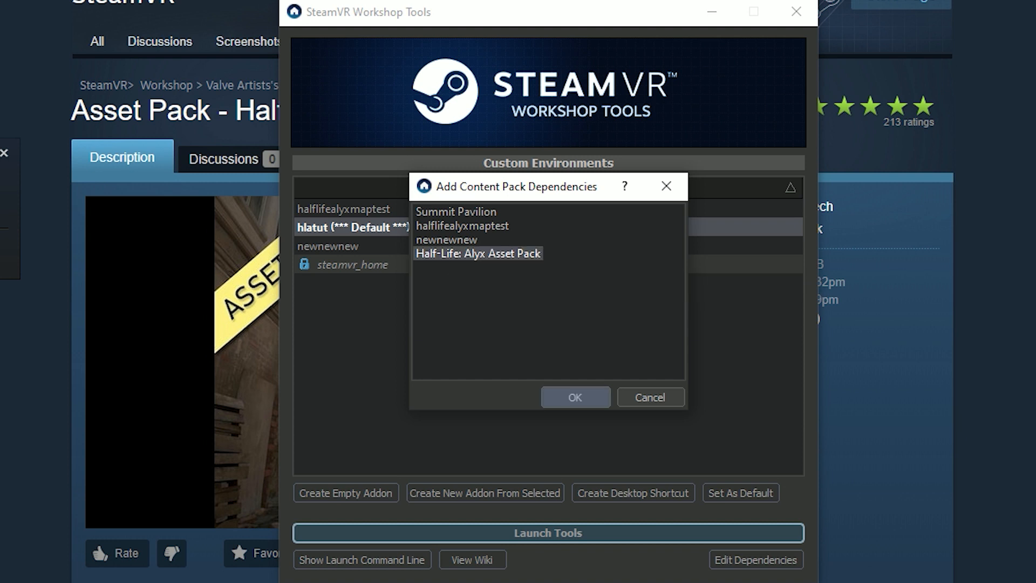
key("Return")
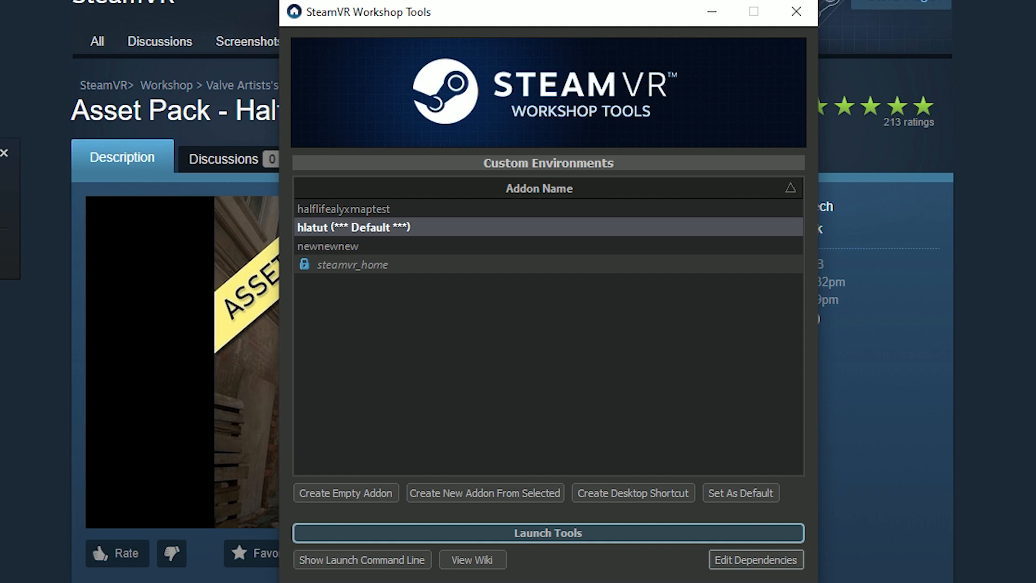
Step: Launch the tools for the hlatut addon and look through the available materials in the Asset Browser
key("Return")
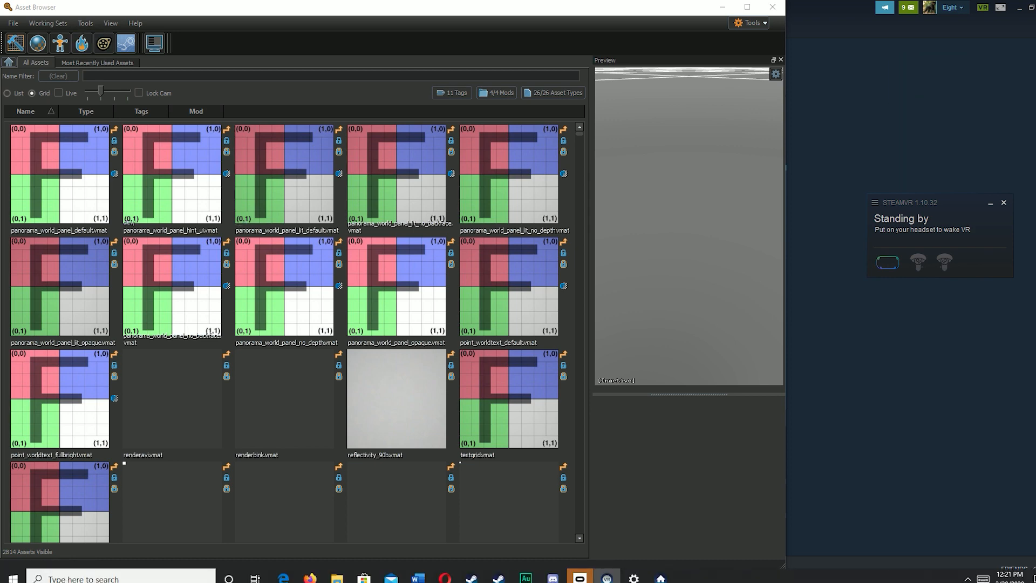
scroll(291, 332, "down", 5)
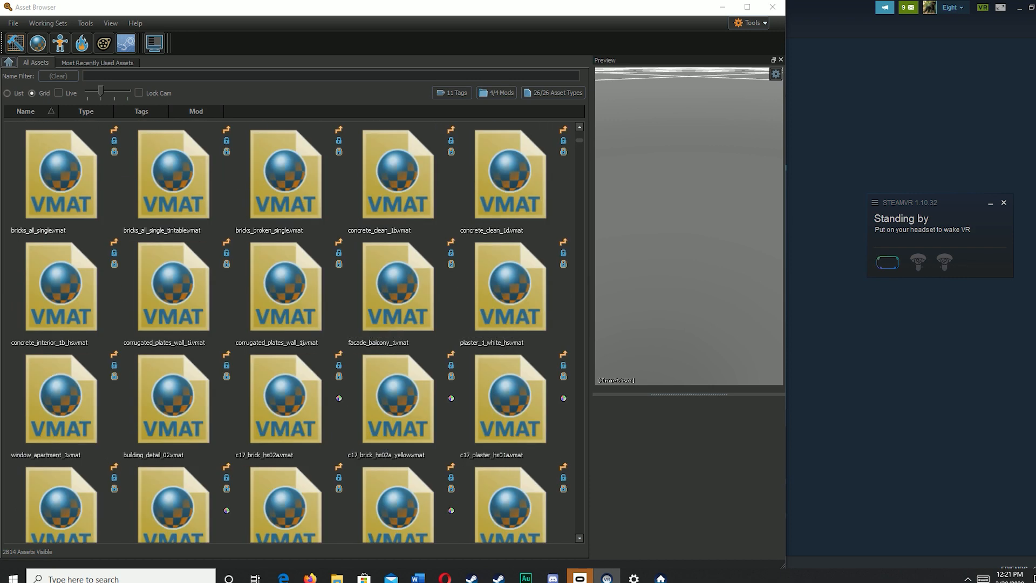
scroll(291, 332, "up", 3)
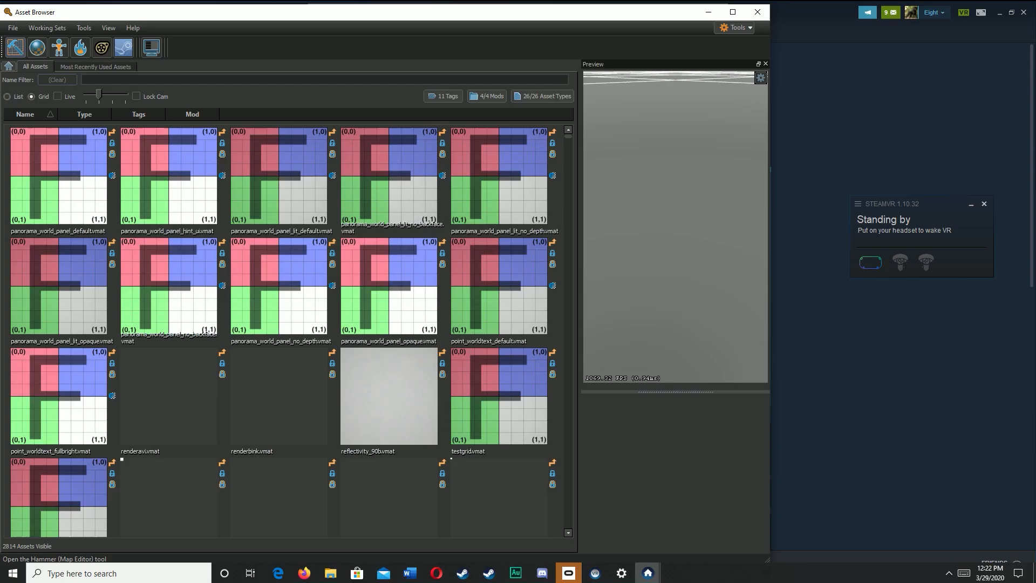
Step: Open the Hammer map editor and create a new map
left_click(36, 76)
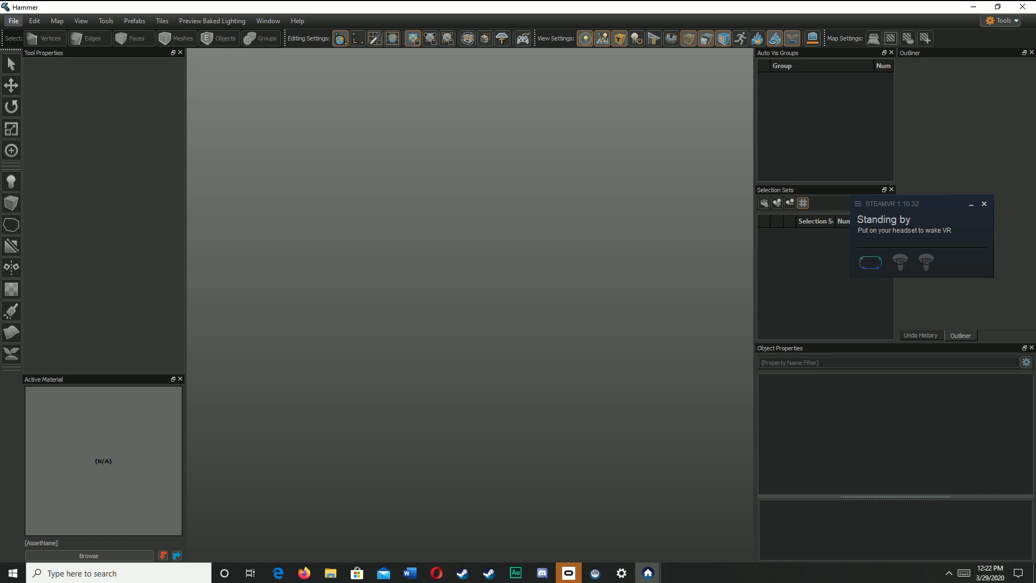
left_click(13, 21)
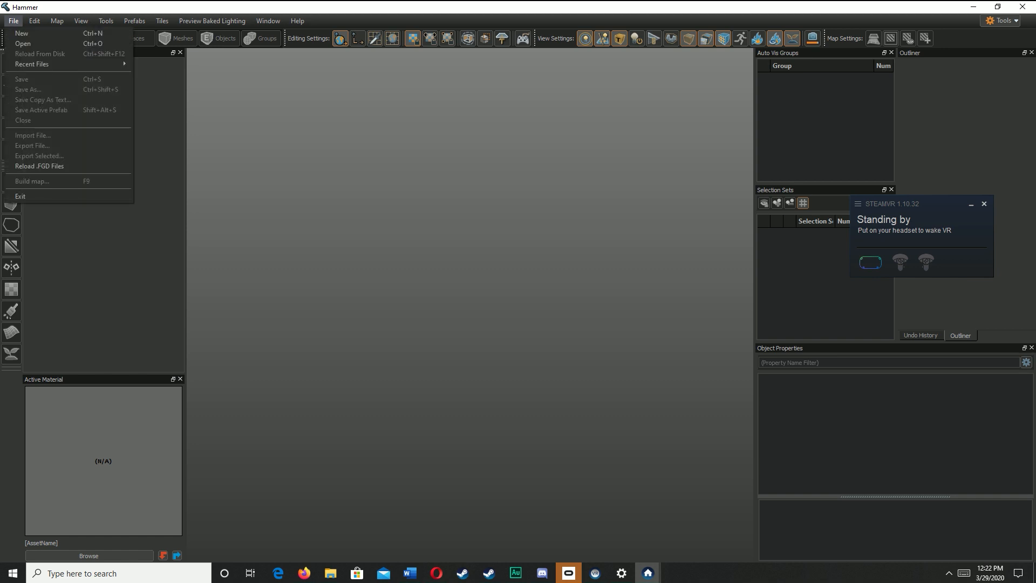
left_click(22, 33)
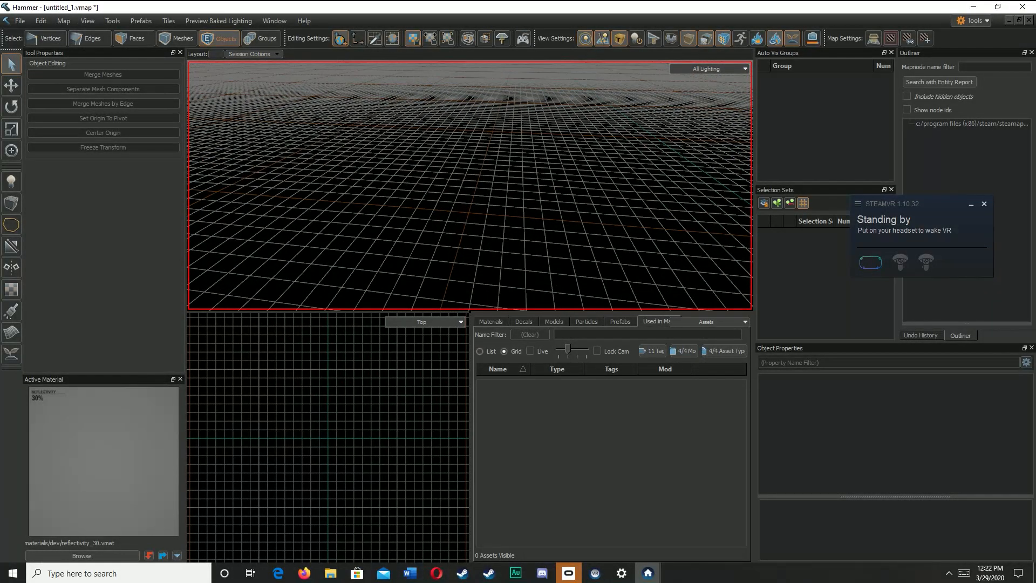
left_click(421, 321)
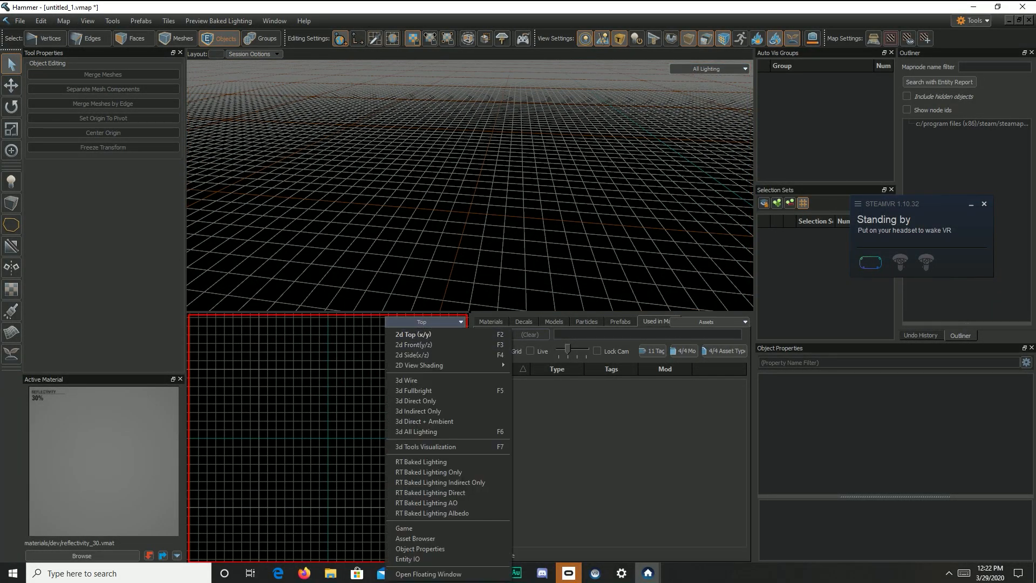
left_click(421, 322)
scroll(469, 185, "down", 1)
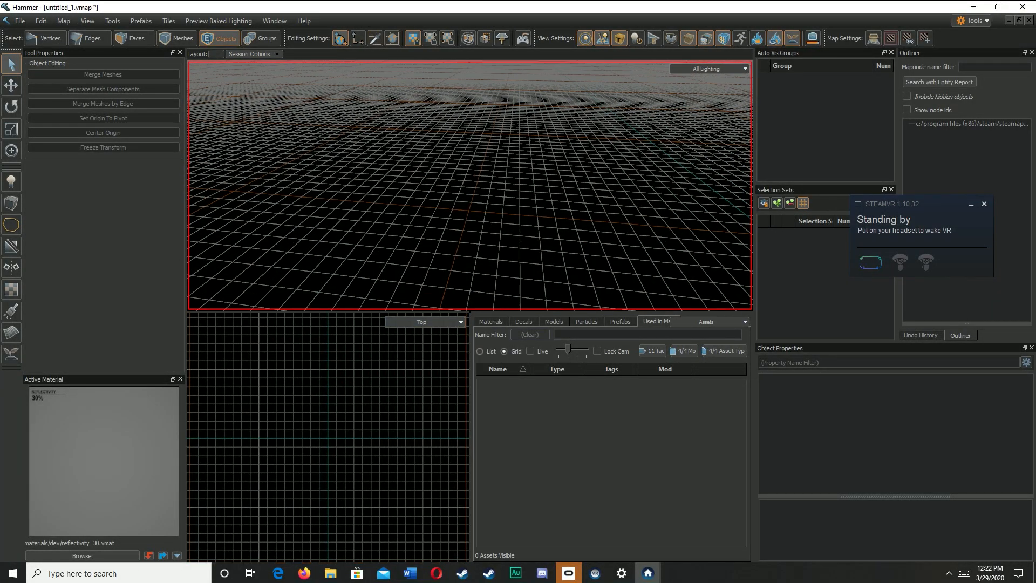
Step: Create a trial flat rectangular block about 1024 units long on the grid in the 3D view, and delete it
right_click_drag(470, 185, 491, 197)
key("w")
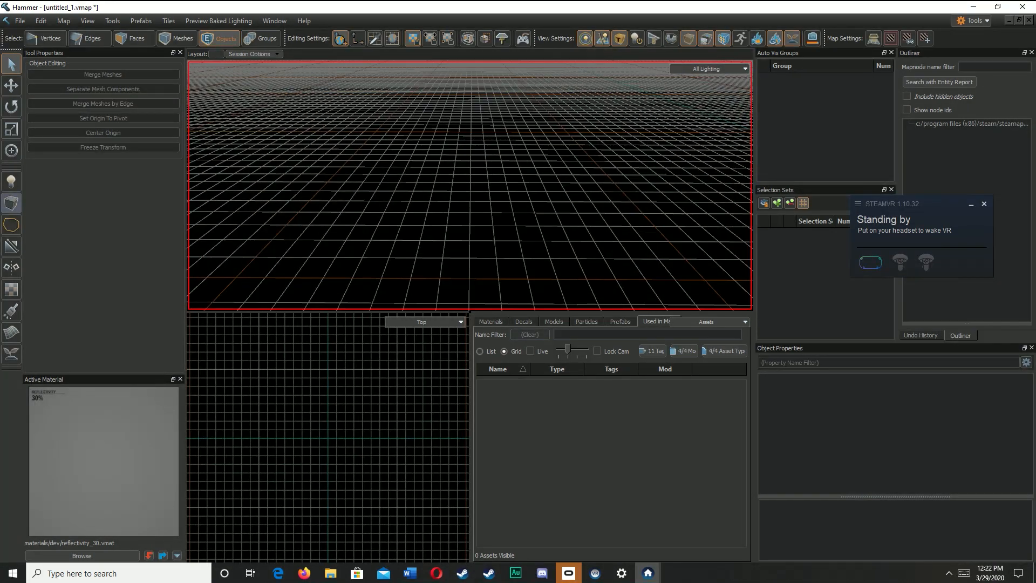
left_click(11, 204)
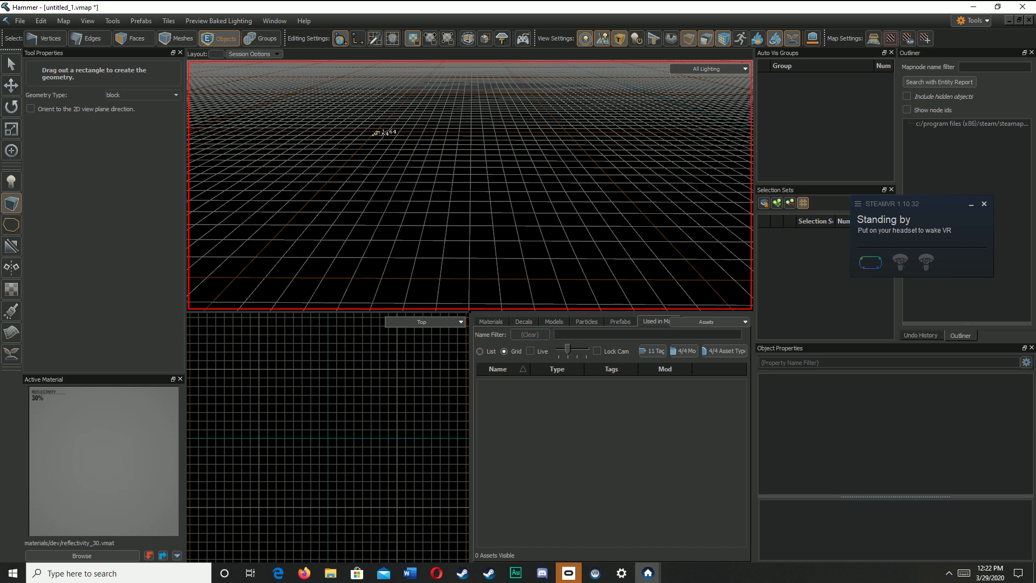
left_click_drag(384, 134, 435, 181)
left_click_drag(515, 226, 674, 279)
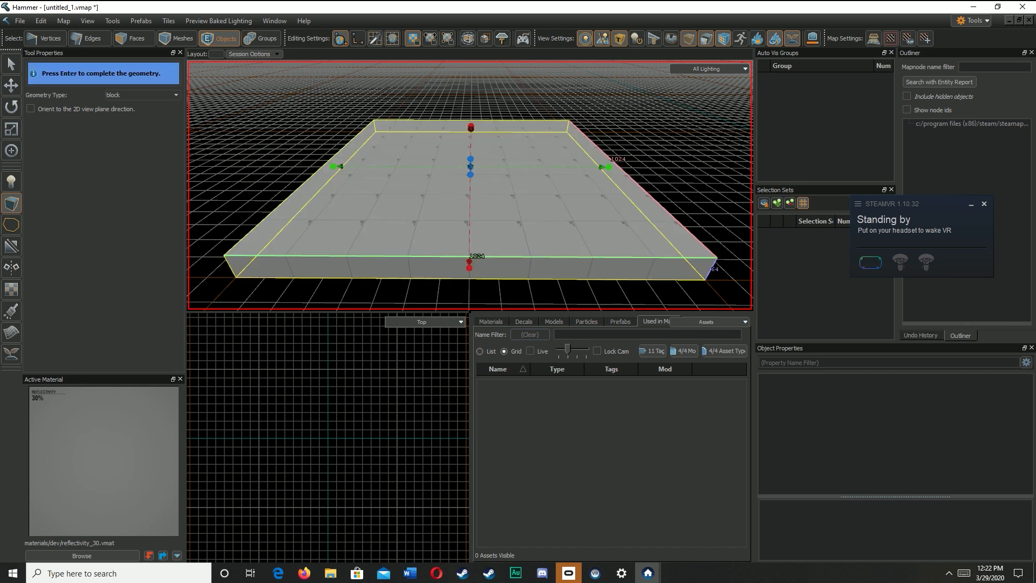
scroll(469, 186, "up", 5)
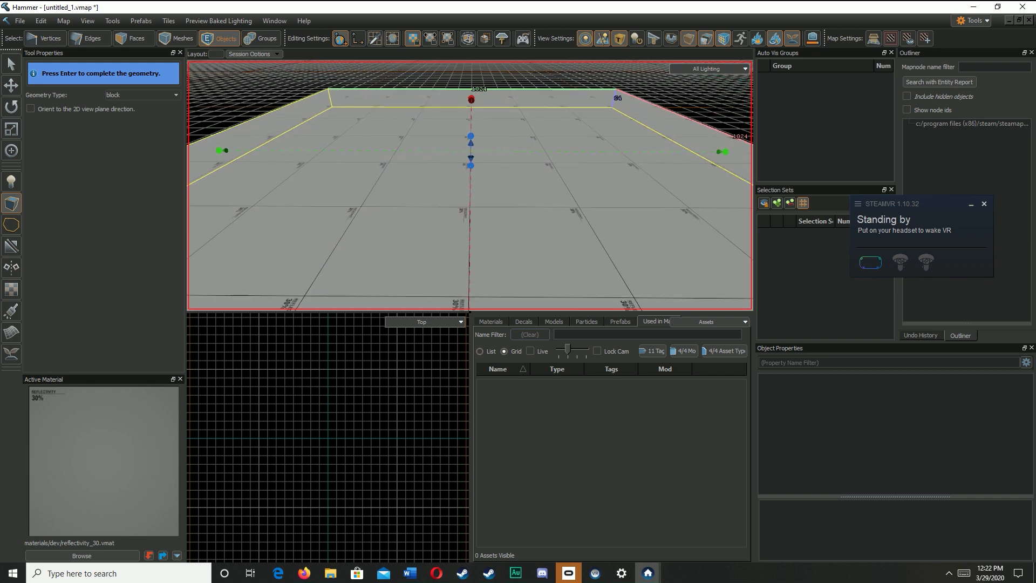
scroll(470, 187, "down", 4)
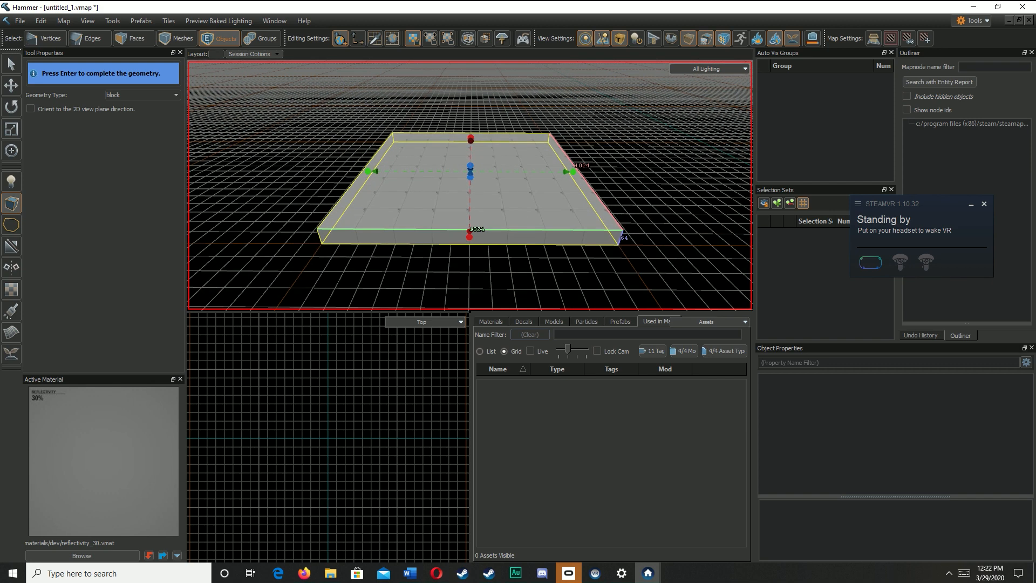
key("Return")
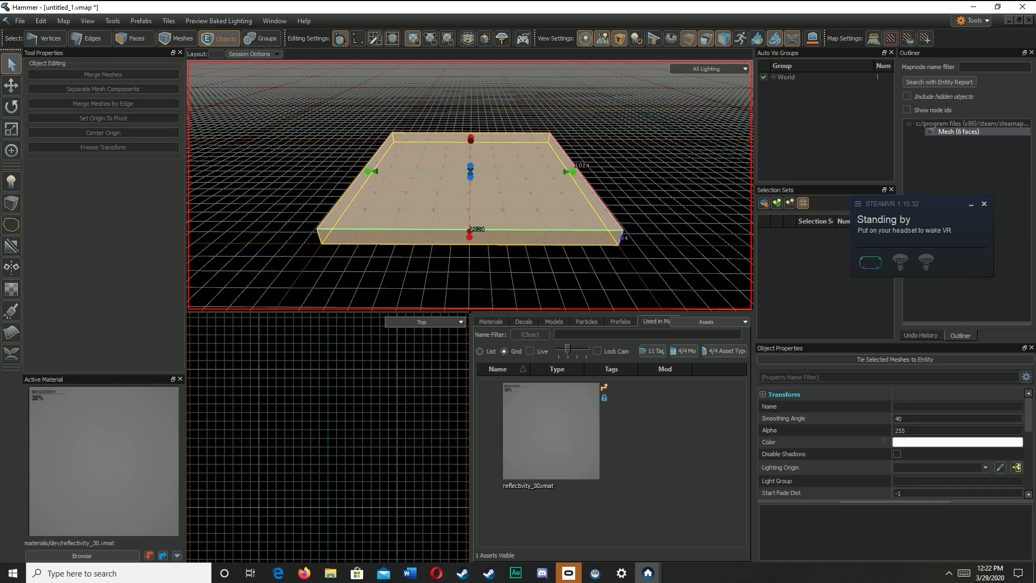
key("Delete")
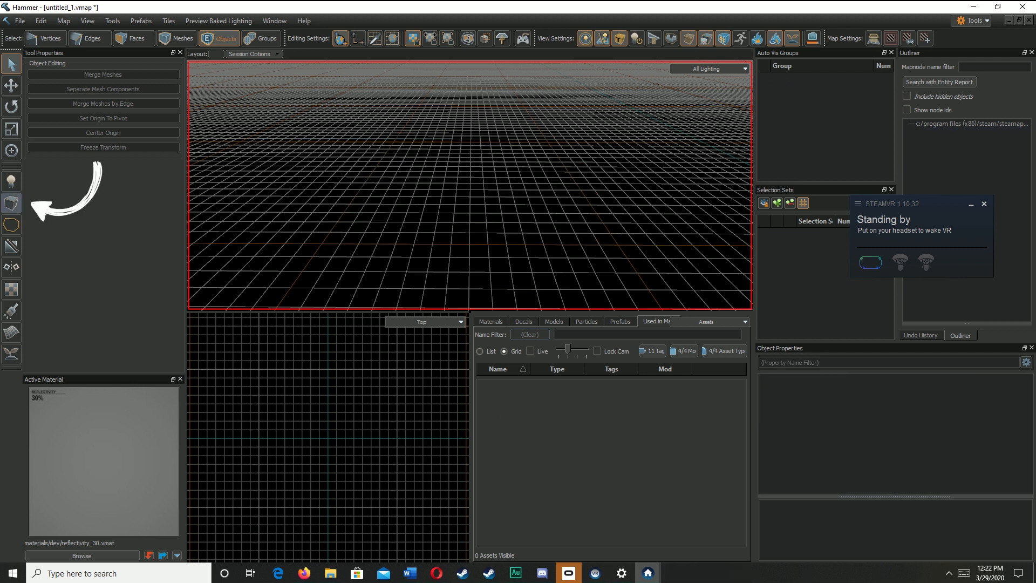
Step: Create a flat rectangular block about 960 units long on the grid in the 3D view as the map's floor
left_click(11, 203)
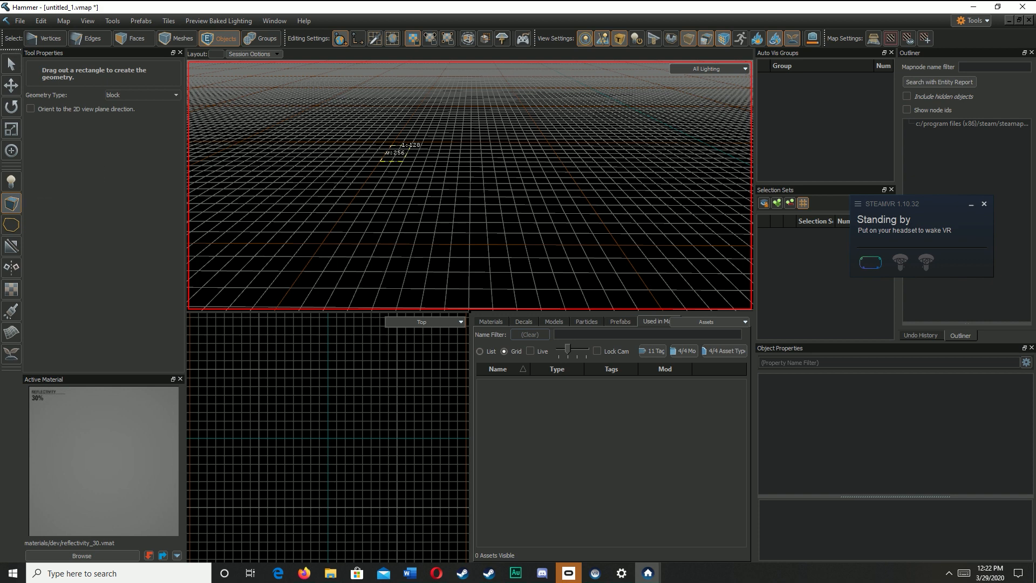
left_click_drag(405, 160, 524, 243)
left_click_drag(599, 243, 620, 243)
key("w")
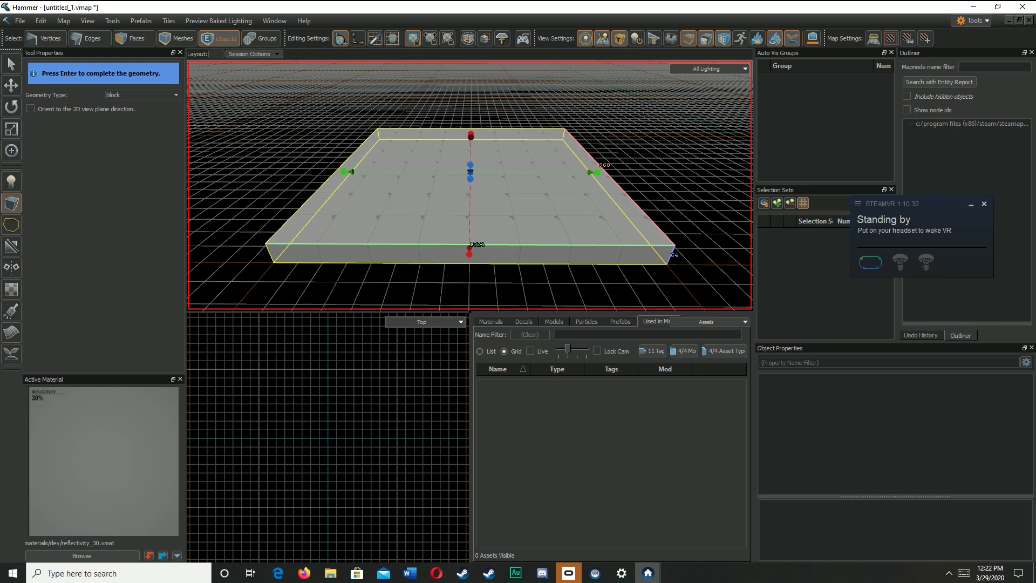
right_click_drag(469, 185, 473, 151)
key("w")
key("Return")
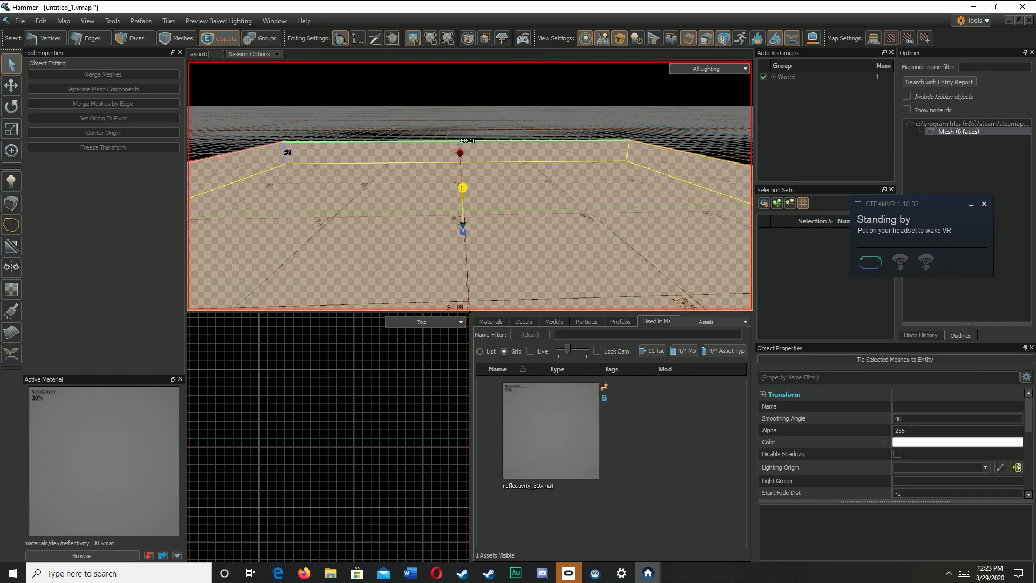
Step: Raise the floor block to about 256 units high and narrow it to about 384 units wide
left_click_drag(462, 188, 467, 128)
scroll(467, 128, "down", 5)
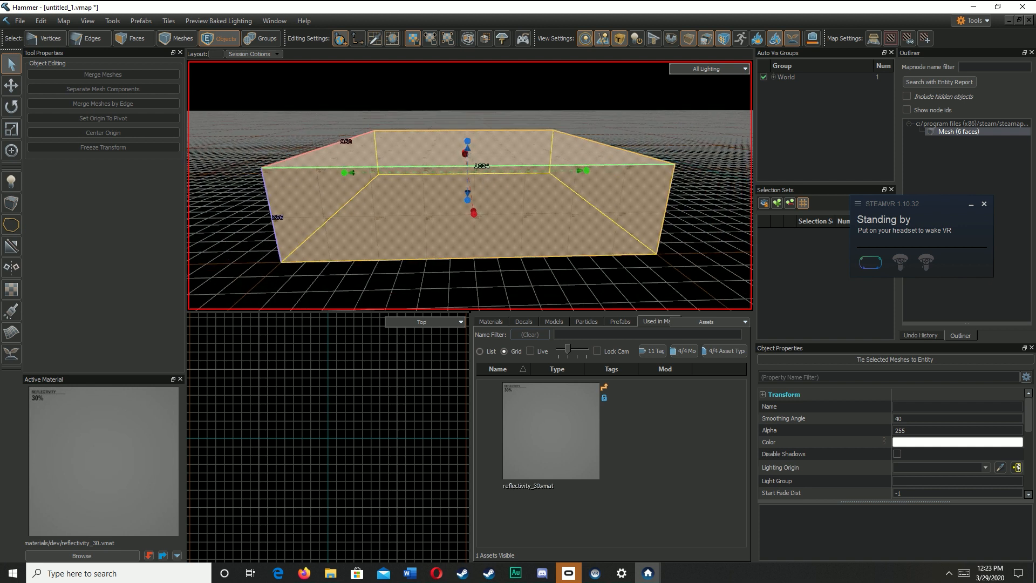
left_click_drag(587, 170, 437, 171)
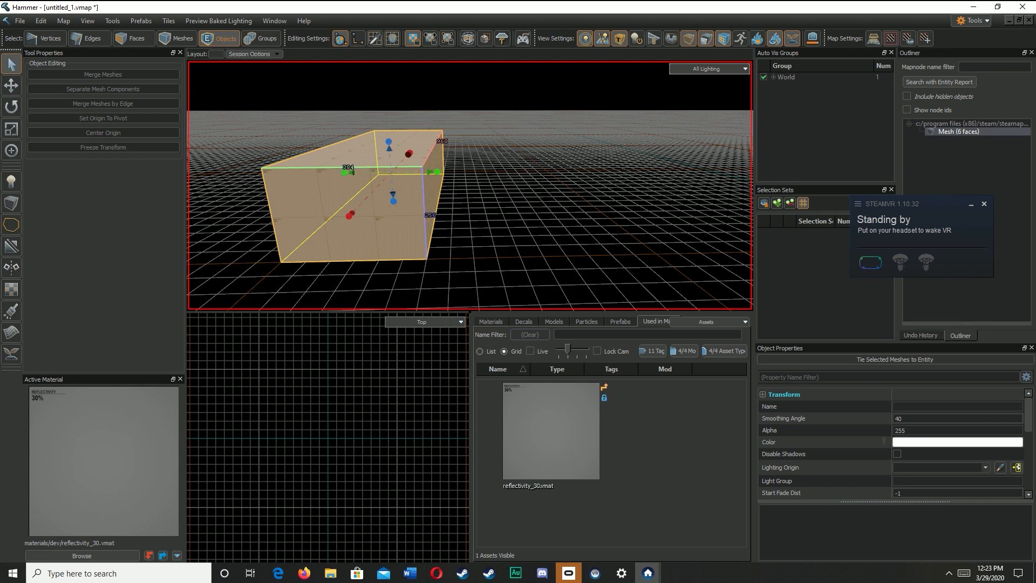
right_click_drag(437, 172, 470, 185)
key("w")
key("w")
key("w")
key("s")
key("w")
key("s")
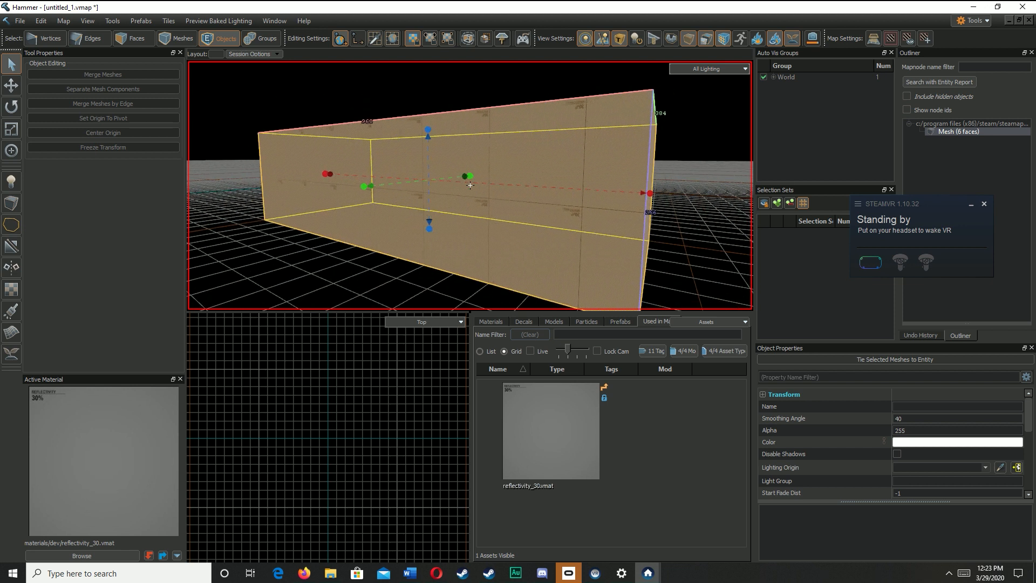
key("3")
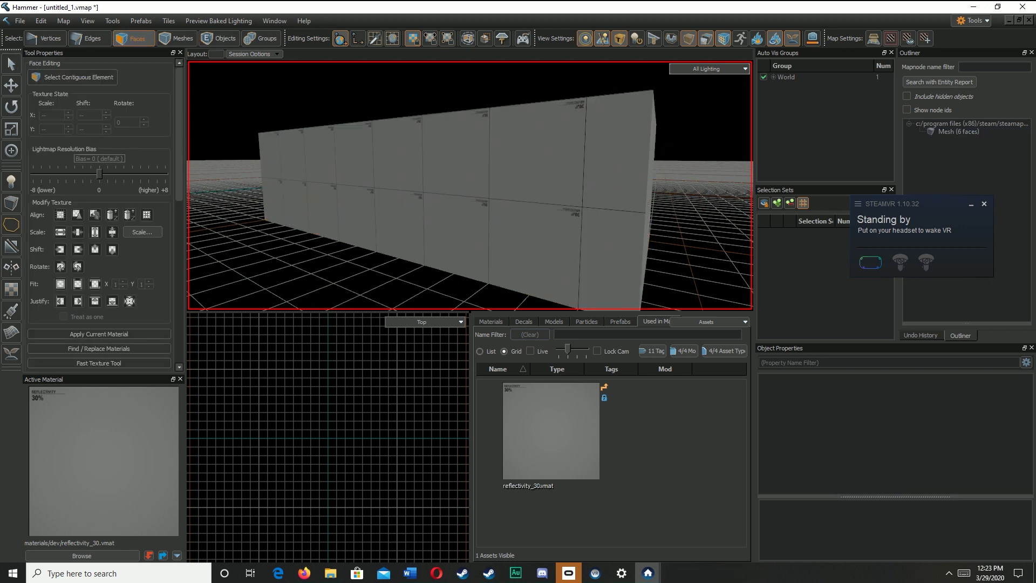
right_click_drag(469, 185, 470, 185)
key("Escape")
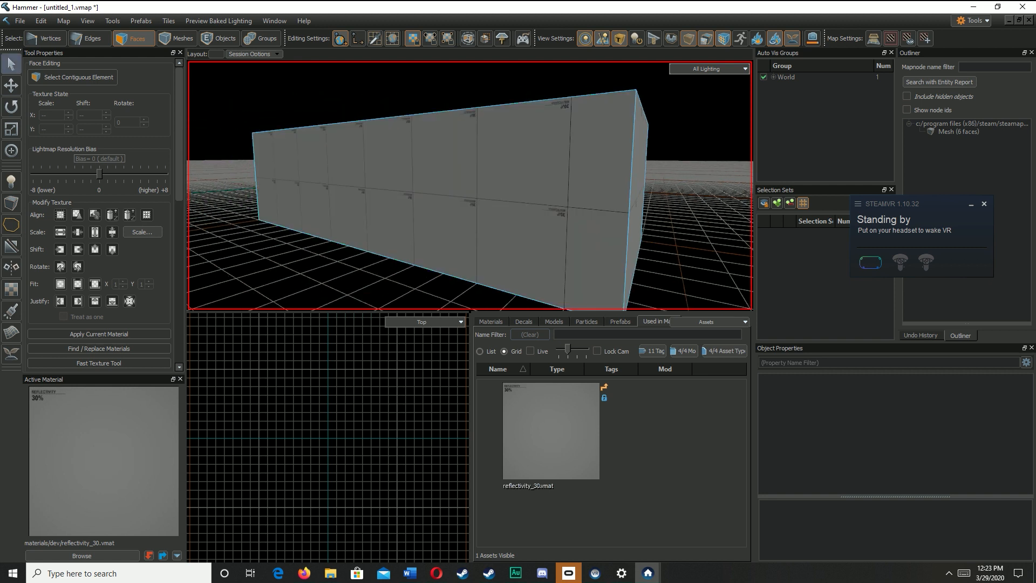
Step: Select the whole block as a mesh and flip its faces inward to turn it into a hollow room
key("4")
key("q")
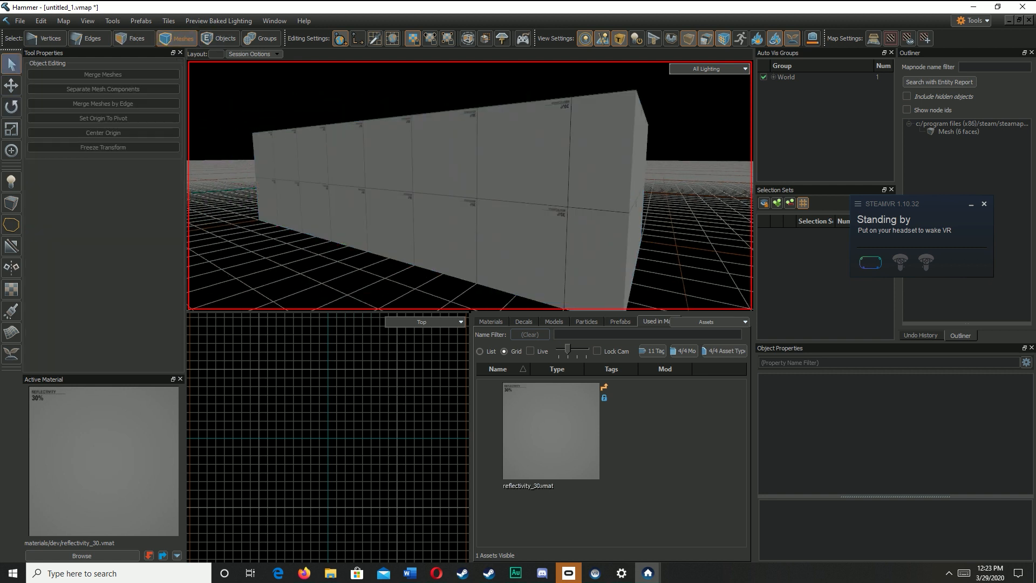
key("ctrl+a")
right_click_drag(470, 185, 470, 185)
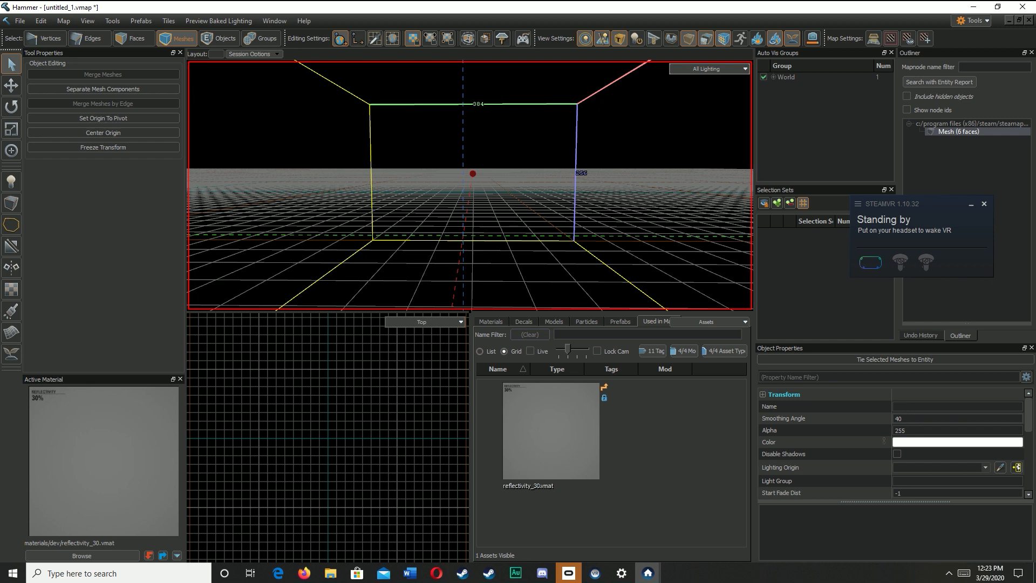
key("f")
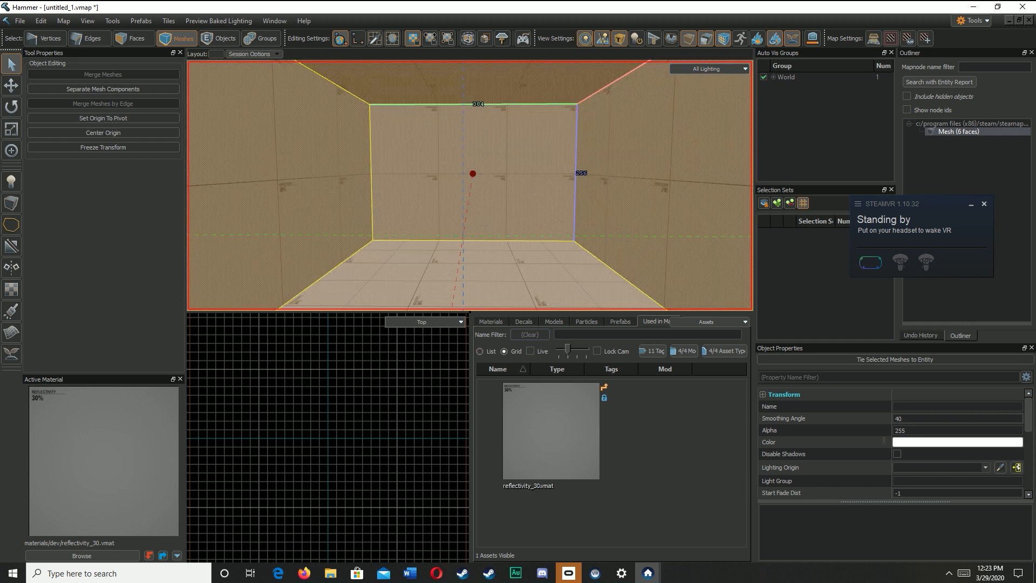
Step: Try flipping the room's faces once more and undo that flip
right_click_drag(470, 185, 469, 185)
key("f")
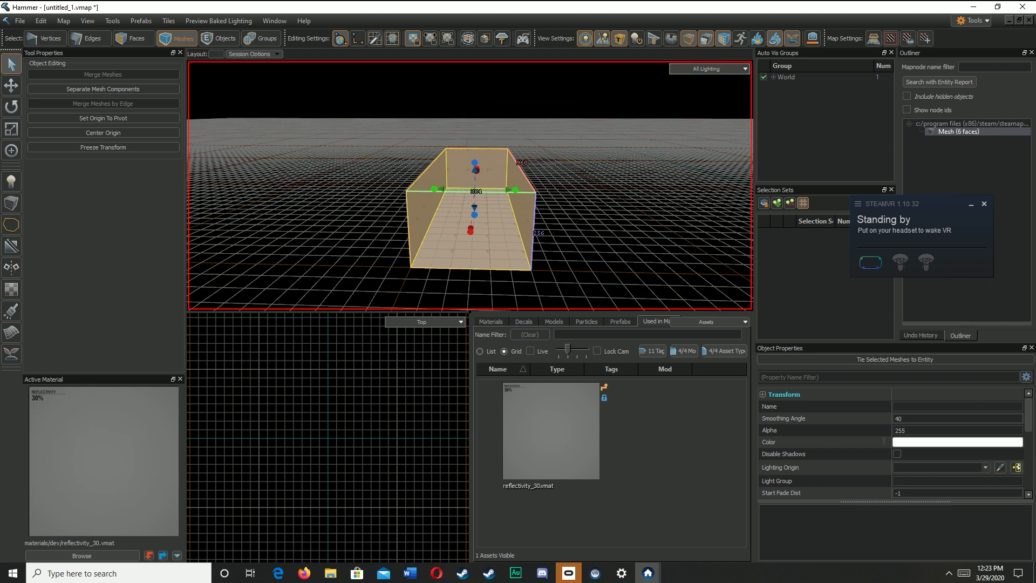
key("Escape")
key("ctrl+z")
Step: Place an info_player_start entity on the floor inside the room, near its far end wall
key("w")
right_click_drag(469, 185, 470, 185)
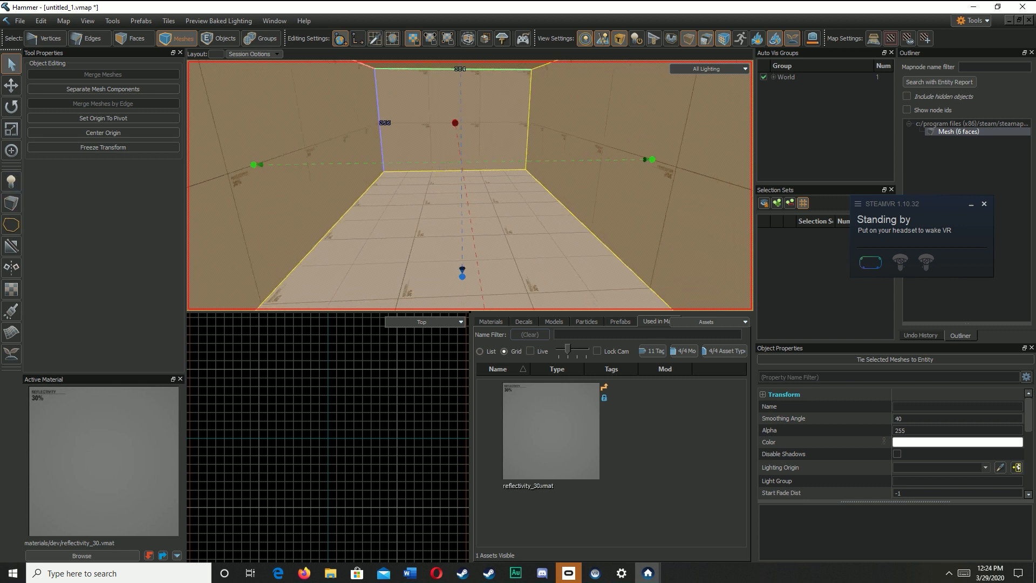
key("shift+e")
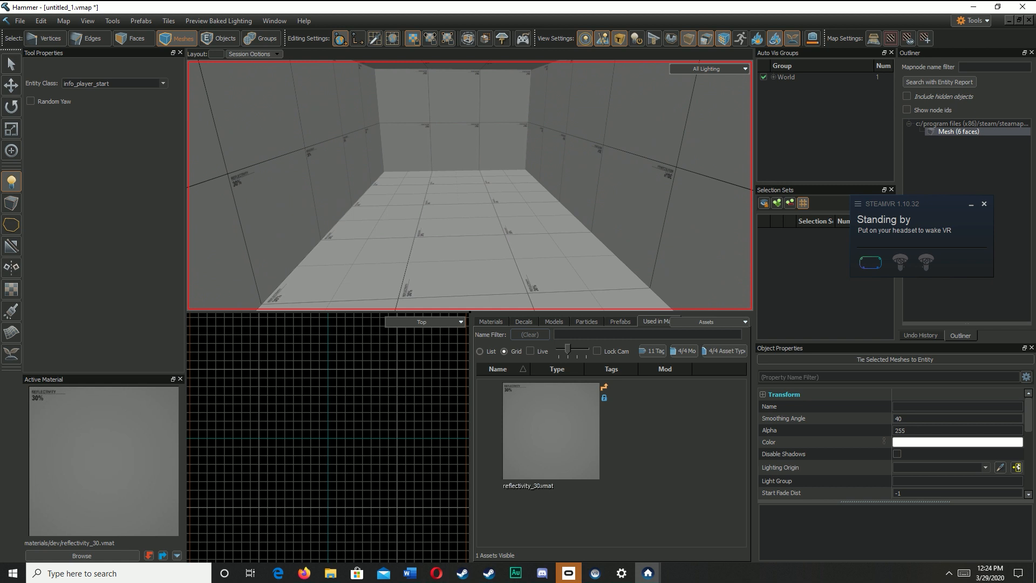
key("w")
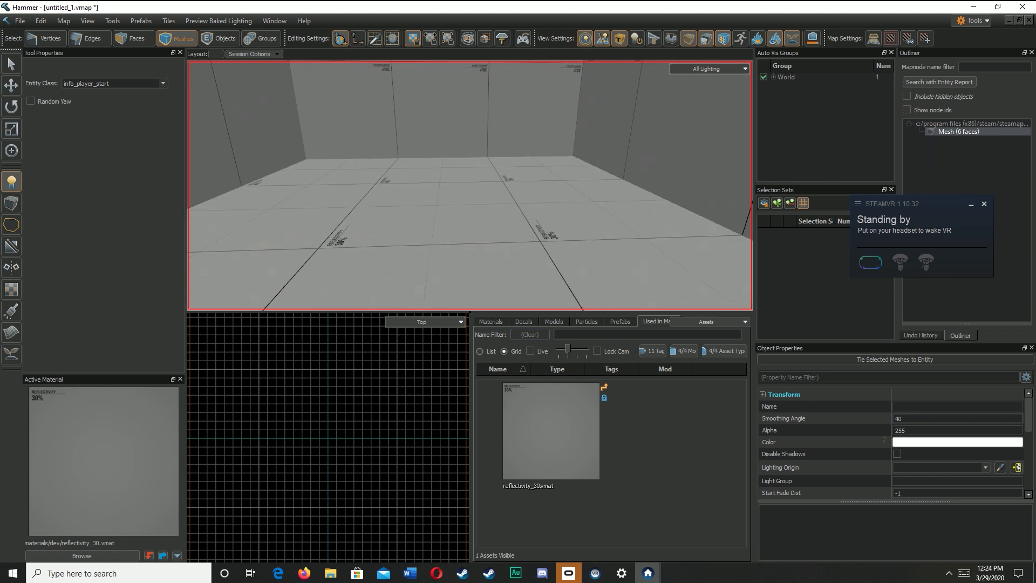
left_click(439, 171)
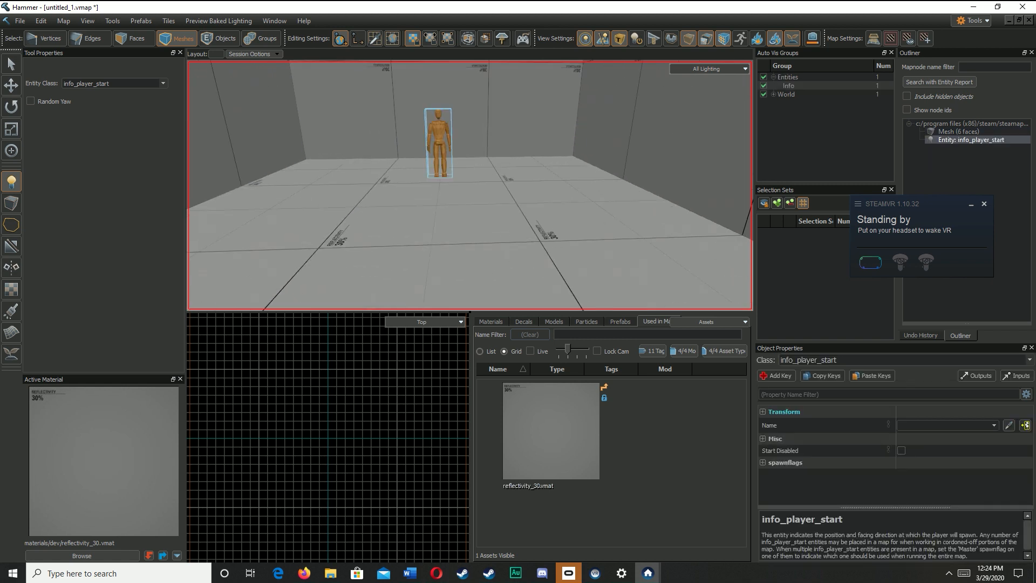
key("w")
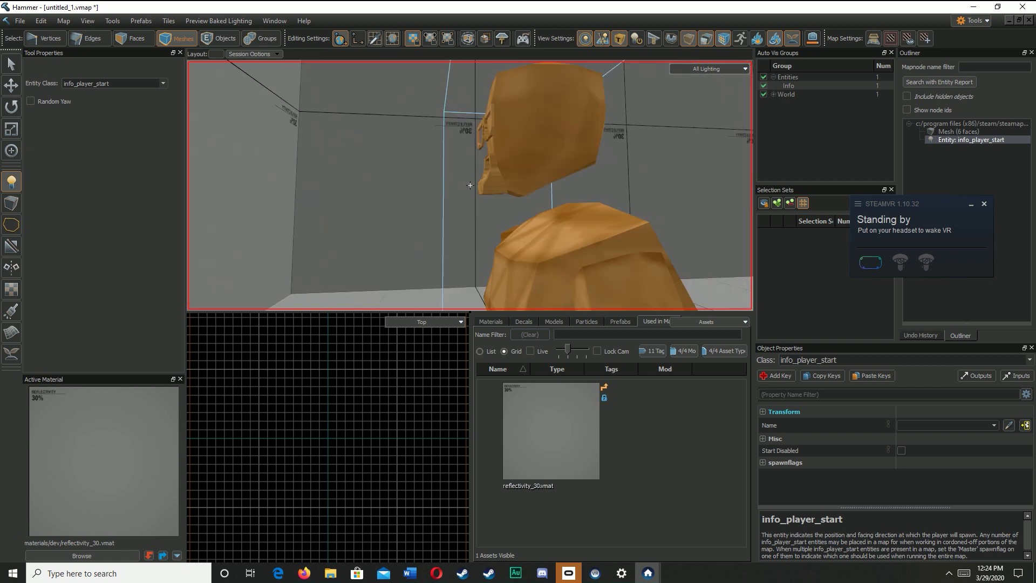
key("d")
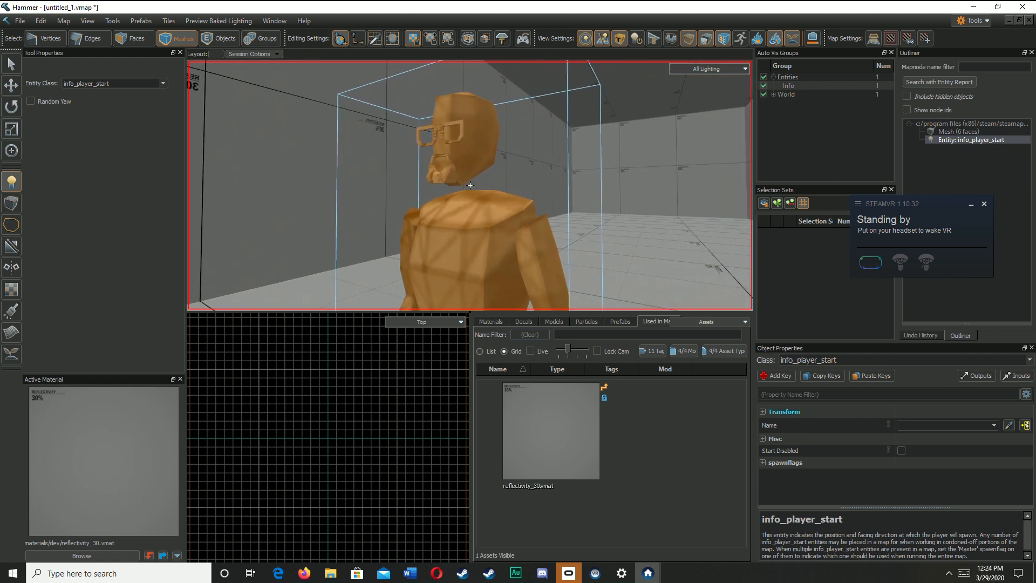
key("s")
key("s")
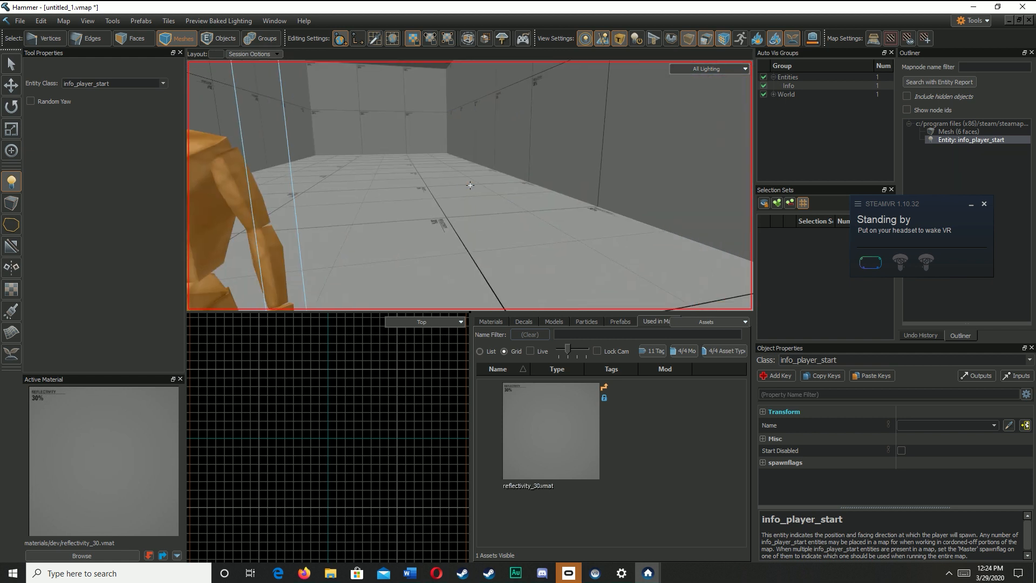
key("w")
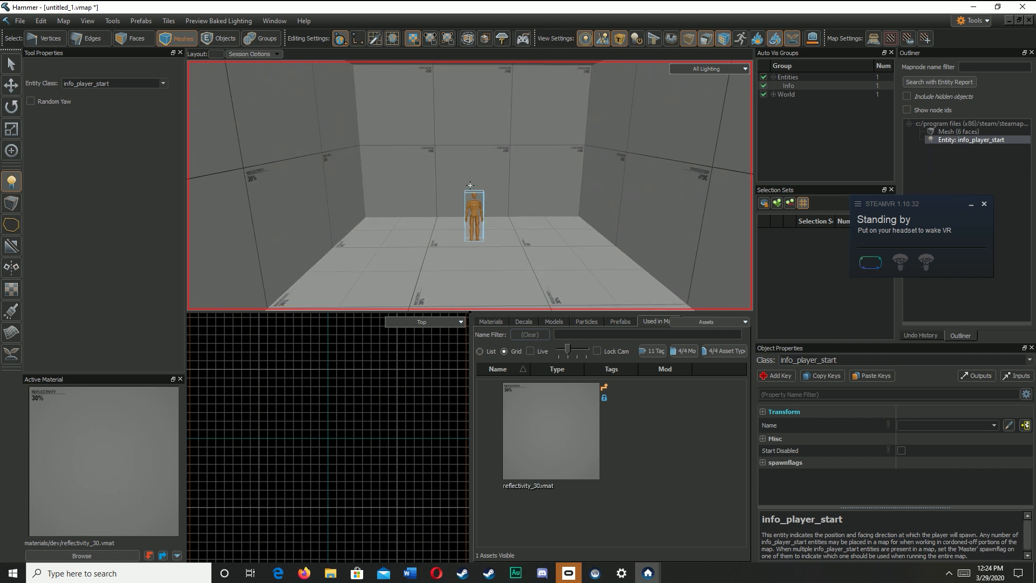
key("s")
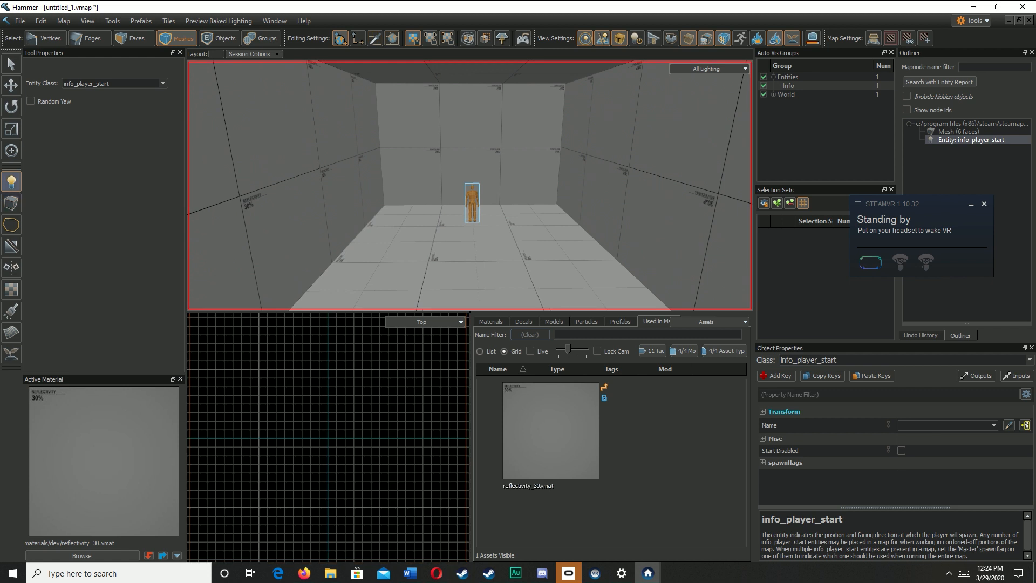
Step: Filter the materials by "floor" and try the wooden_floors_old_1d material on the whole room mesh
left_click(491, 322)
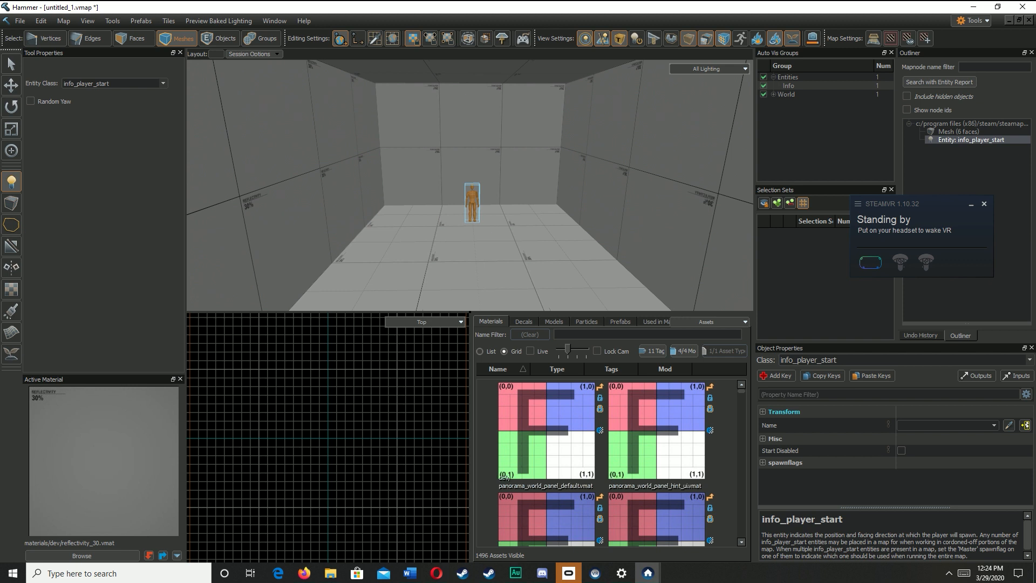
left_click(732, 333)
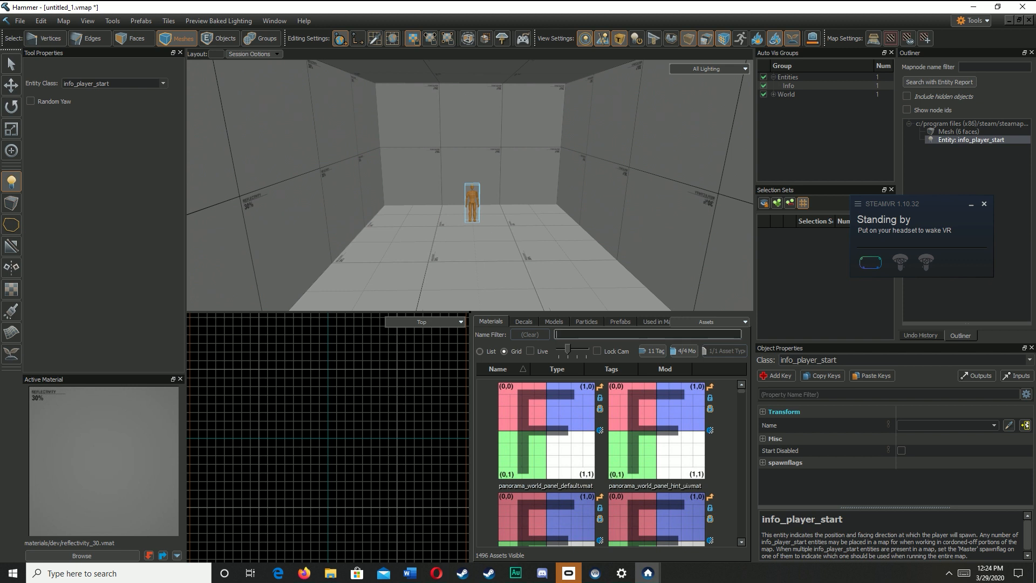
type("floor")
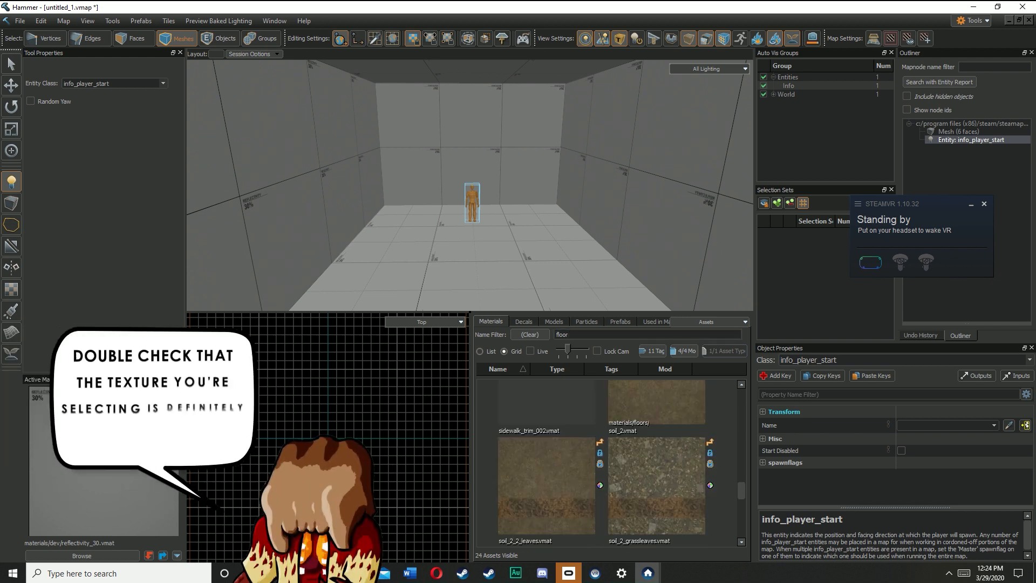
scroll(604, 461, "down", 2)
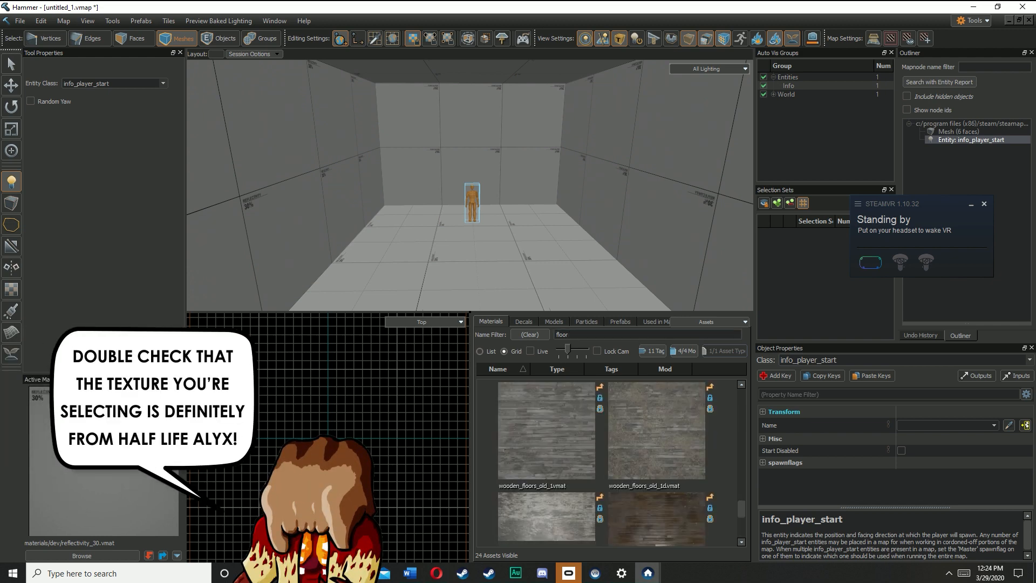
left_click_drag(656, 430, 545, 259)
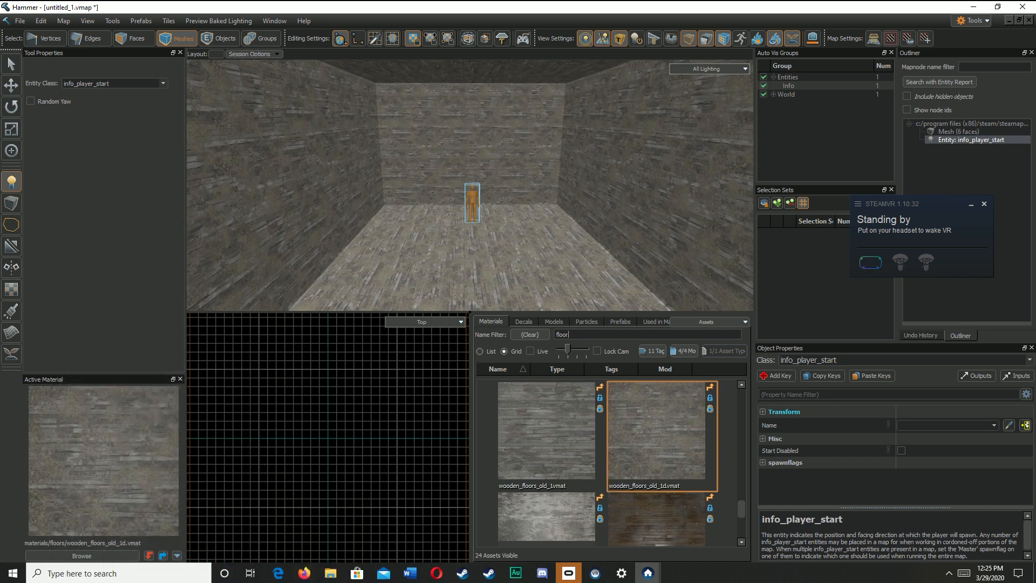
Step: Limit the wooden_floors_old_1d material to the room's floor face, using face selection
mouse_move(545, 259)
left_mouse_down()
mouse_move(654, 426)
mouse_move(615, 356)
mouse_move(529, 262)
left_mouse_up()
left_click(134, 38)
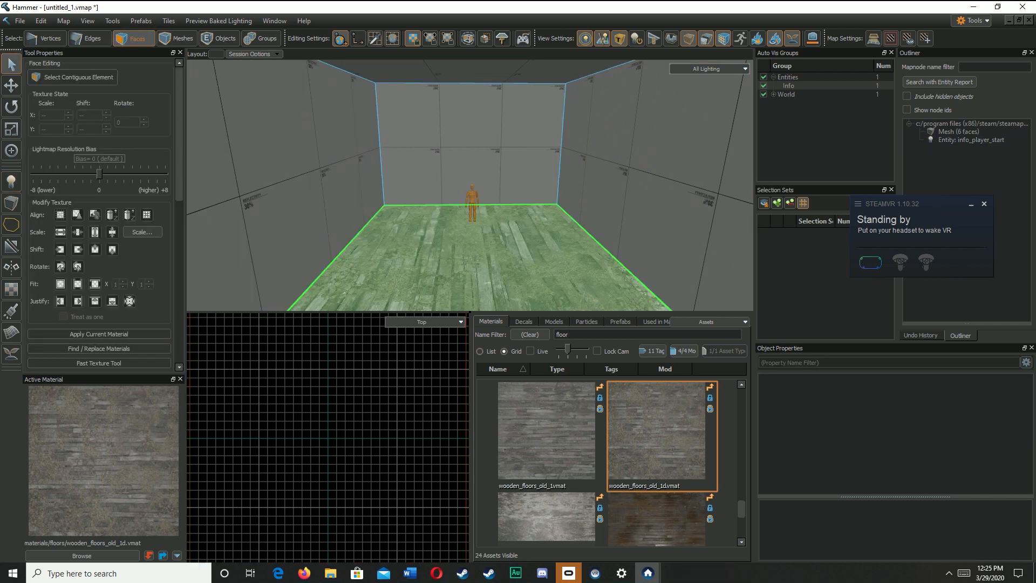
key("w")
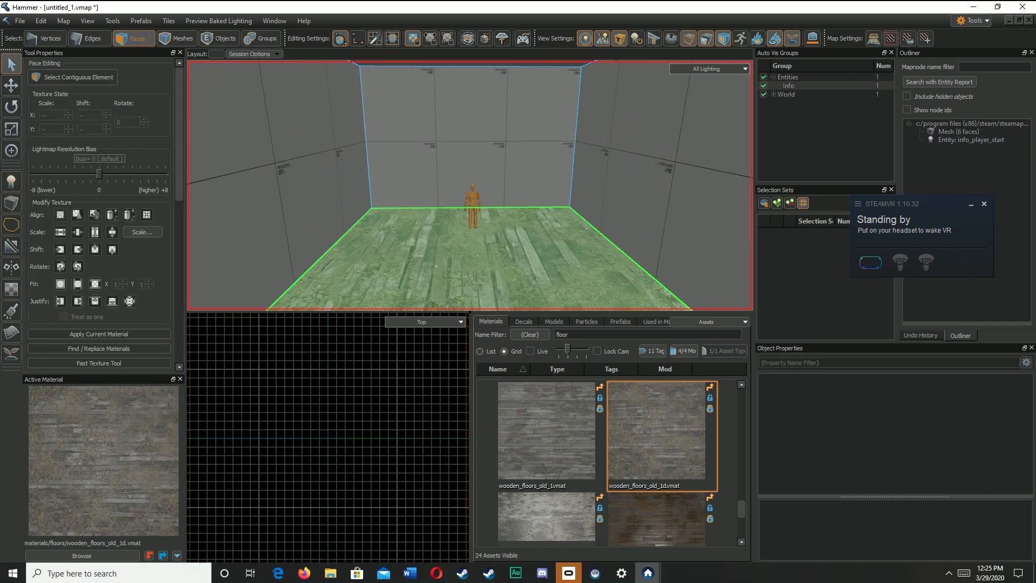
key("w")
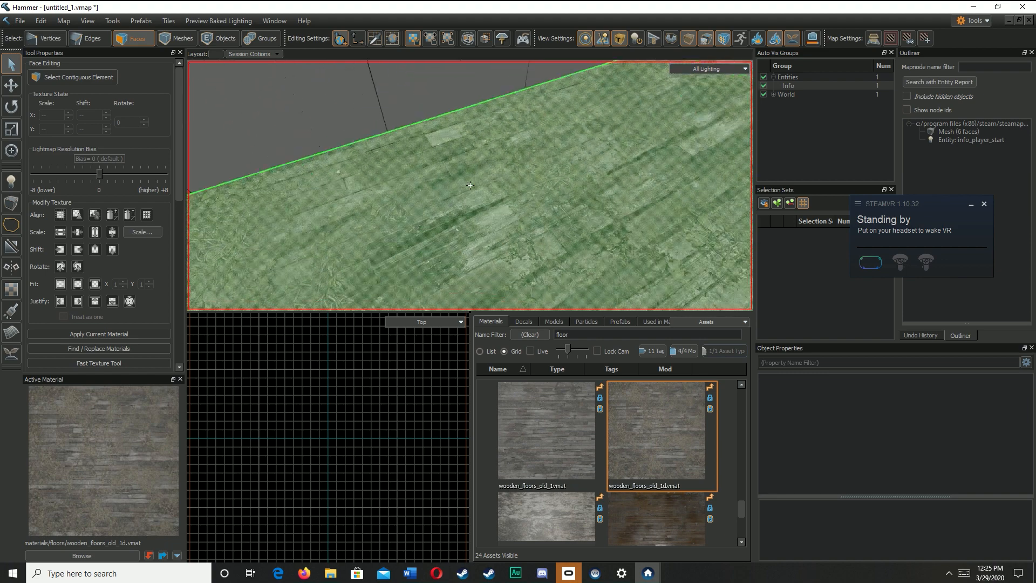
key("s")
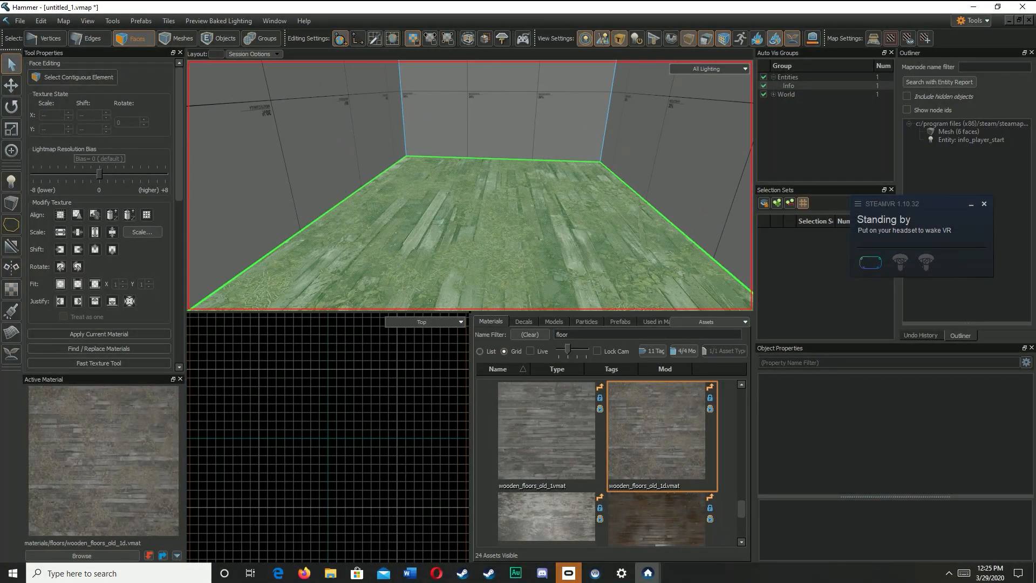
key("s")
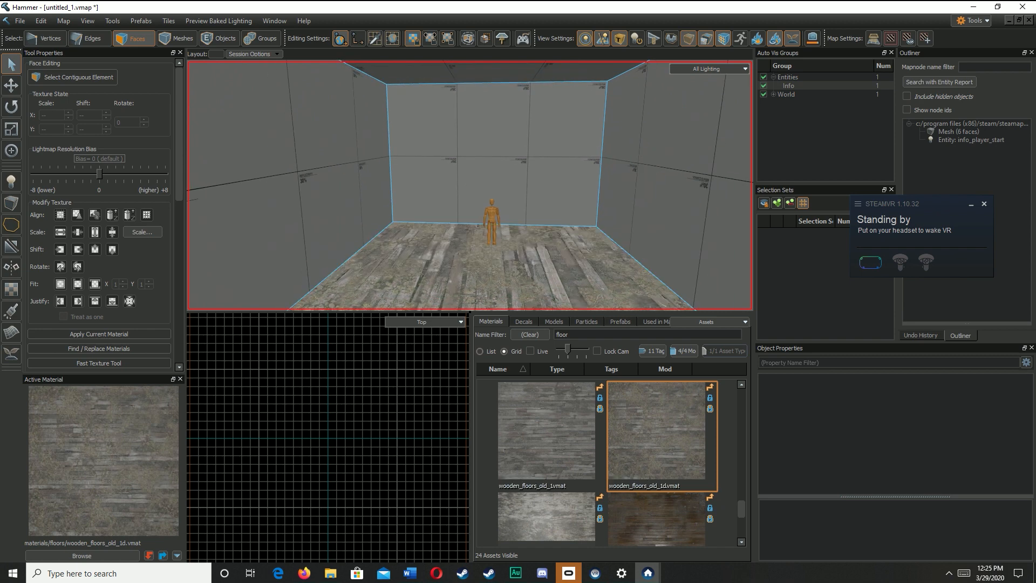
Step: Filter the materials by "wall" and apply tile_wall_001 to the room's side and end walls
left_click(553, 322)
left_click(490, 322)
left_click_drag(580, 334, 456, 323)
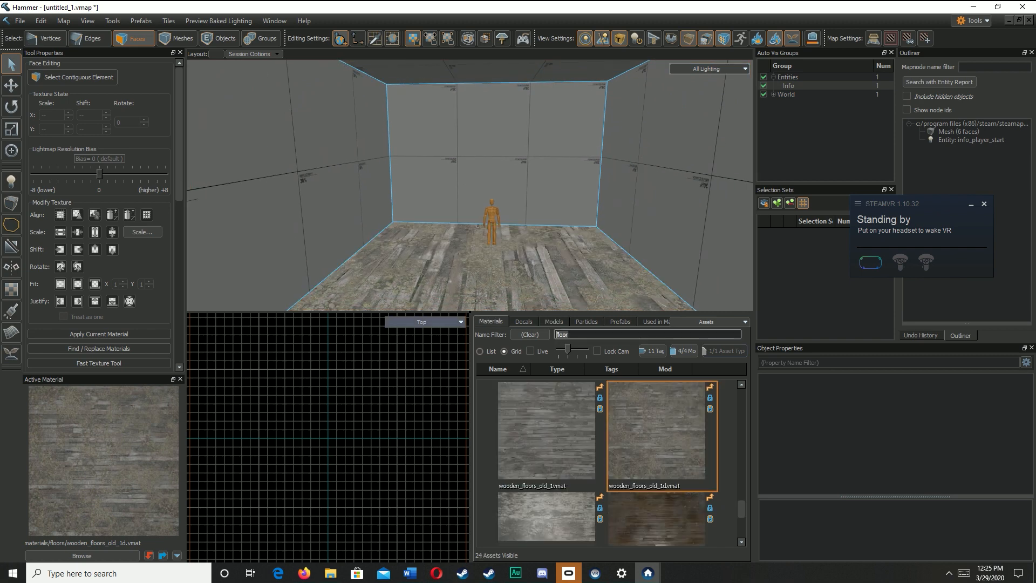
type("wall")
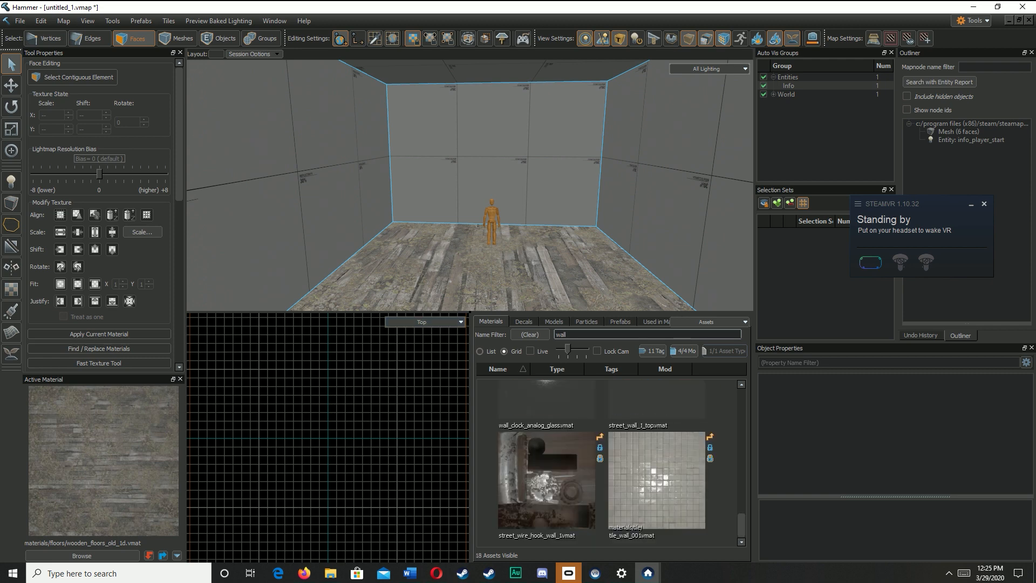
left_click_drag(656, 480, 667, 189)
right_click_drag(469, 178, 550, 181)
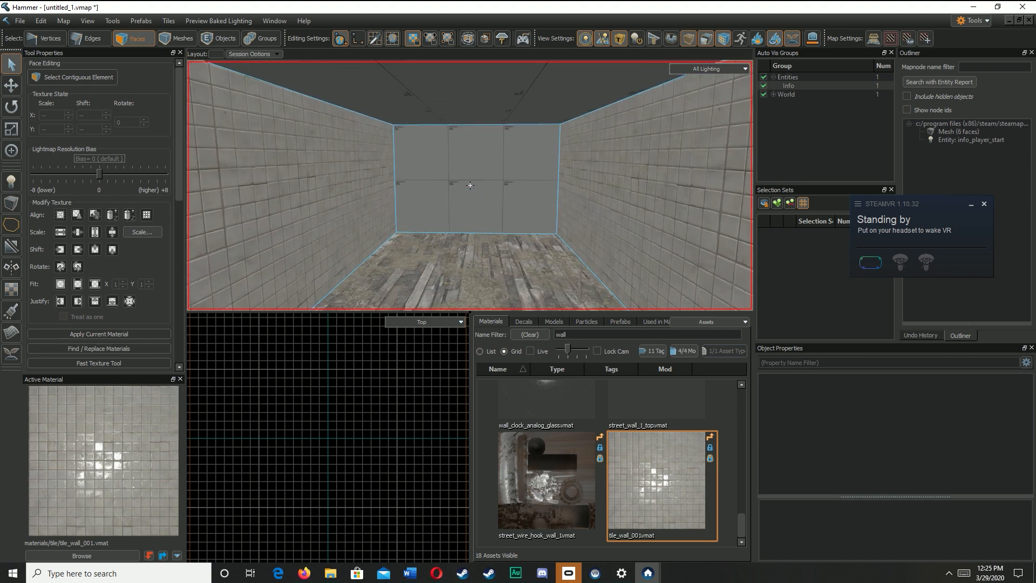
left_click_drag(656, 480, 474, 178)
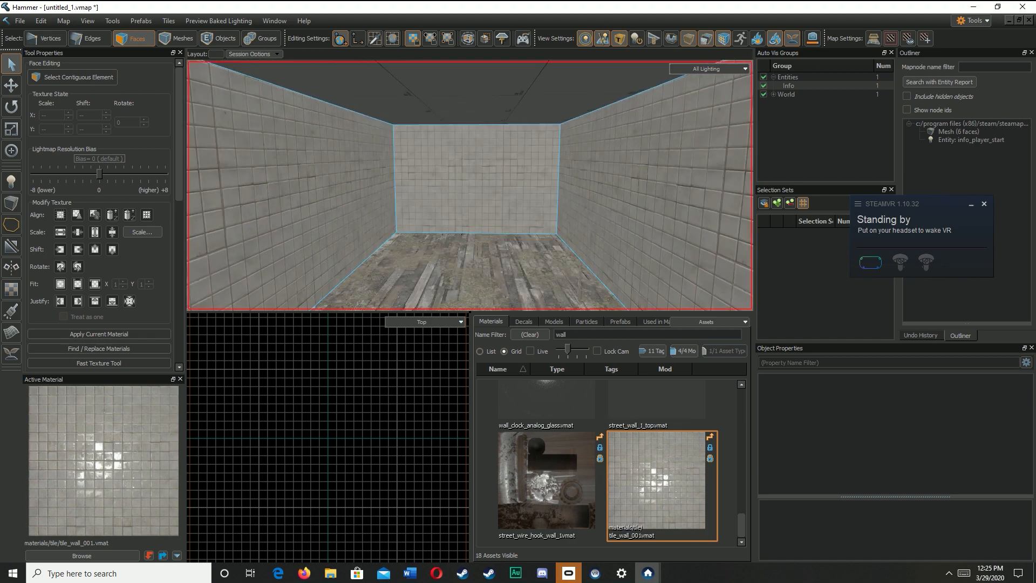
Step: Place a light_spot entity on the room's floor, in front of the player start
right_click_drag(470, 185, 470, 185)
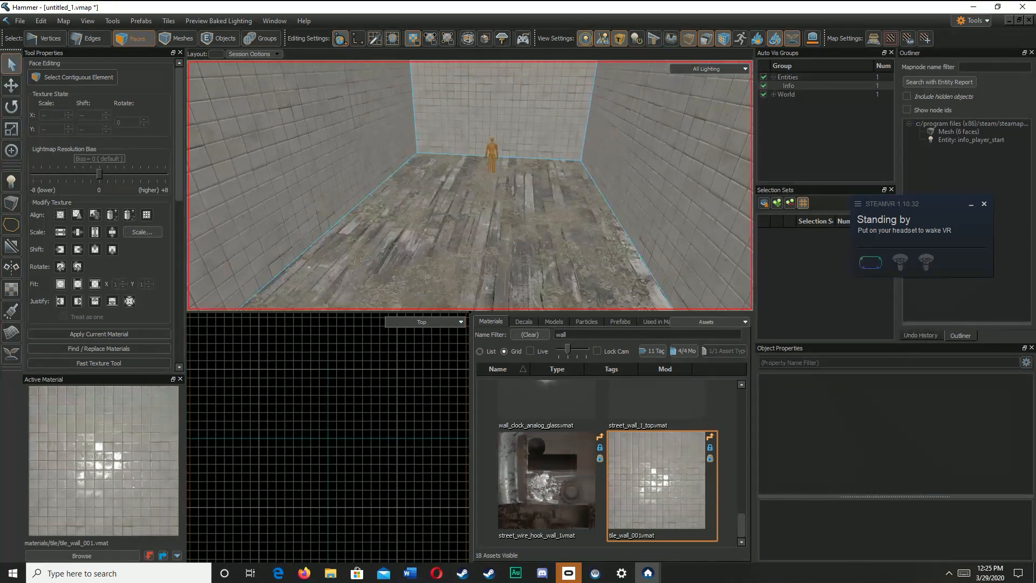
left_click(11, 182)
double_click(108, 83)
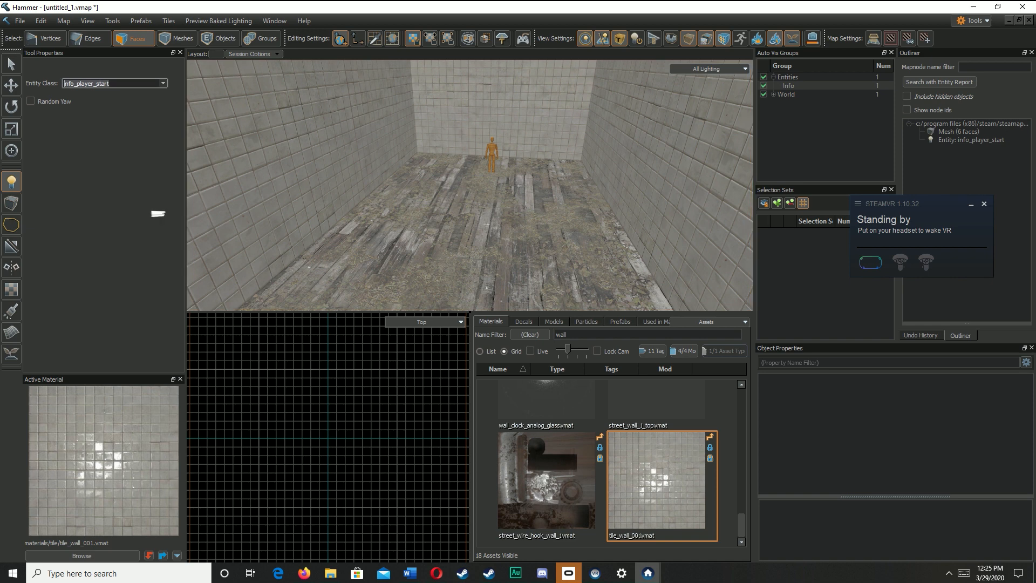
type("light")
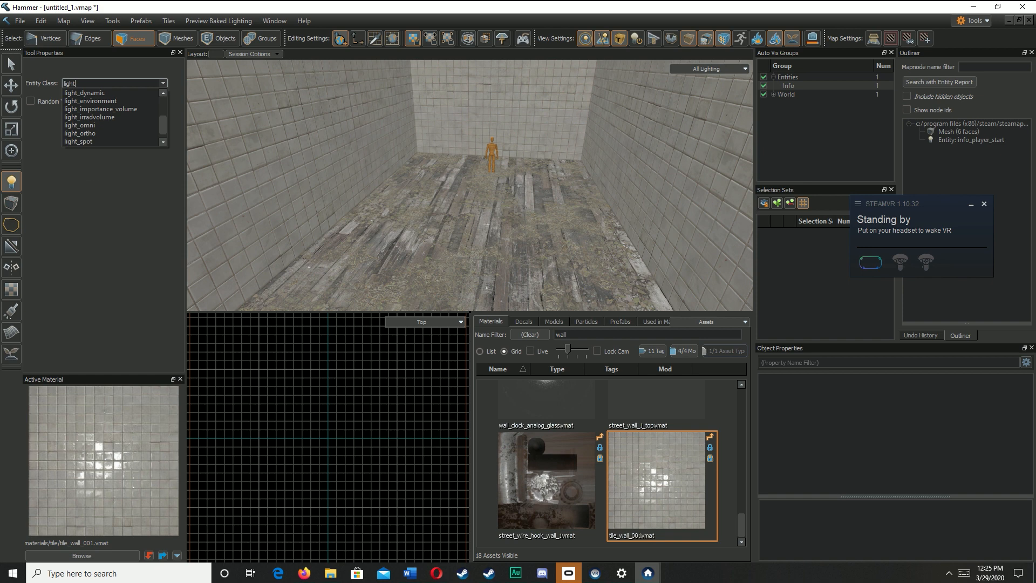
left_click(79, 141)
key("s")
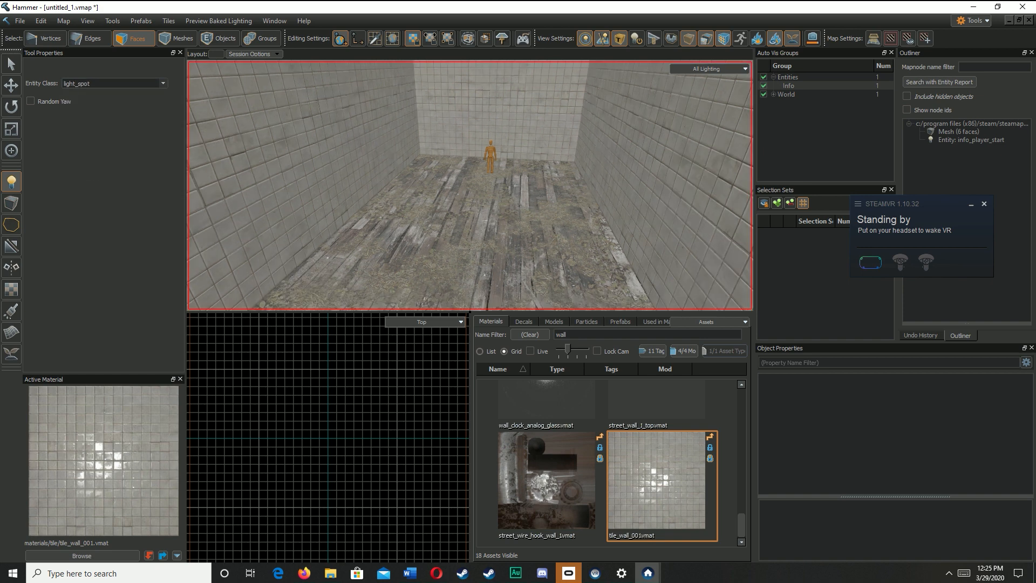
right_click_drag(469, 185, 468, 118)
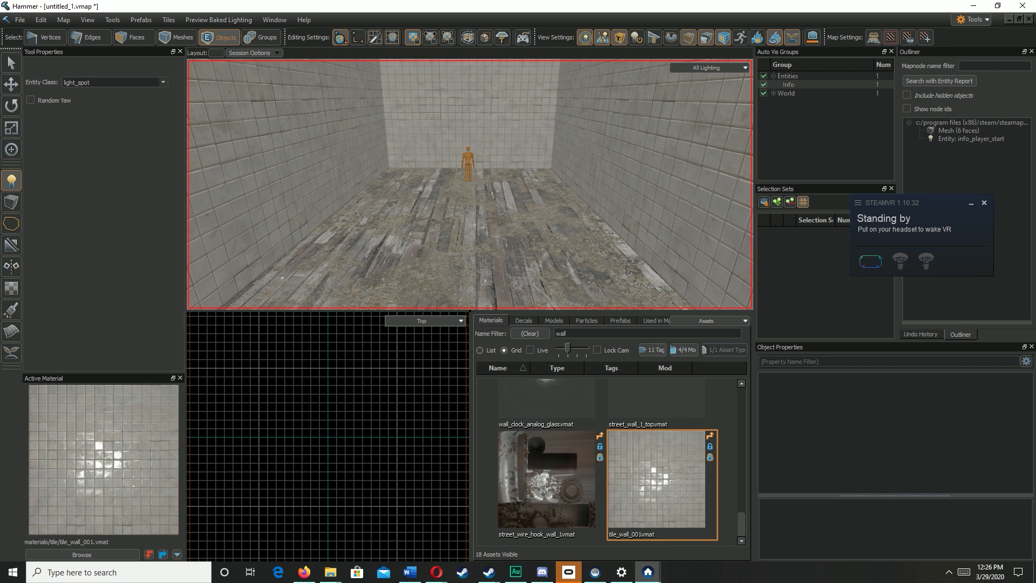
left_click(90, 82)
key("s")
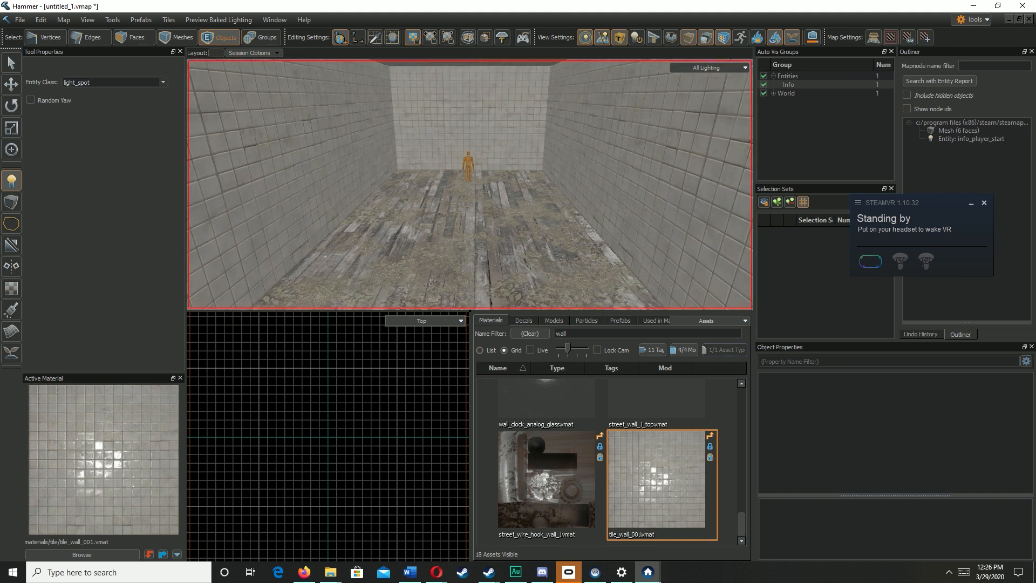
left_click(499, 220)
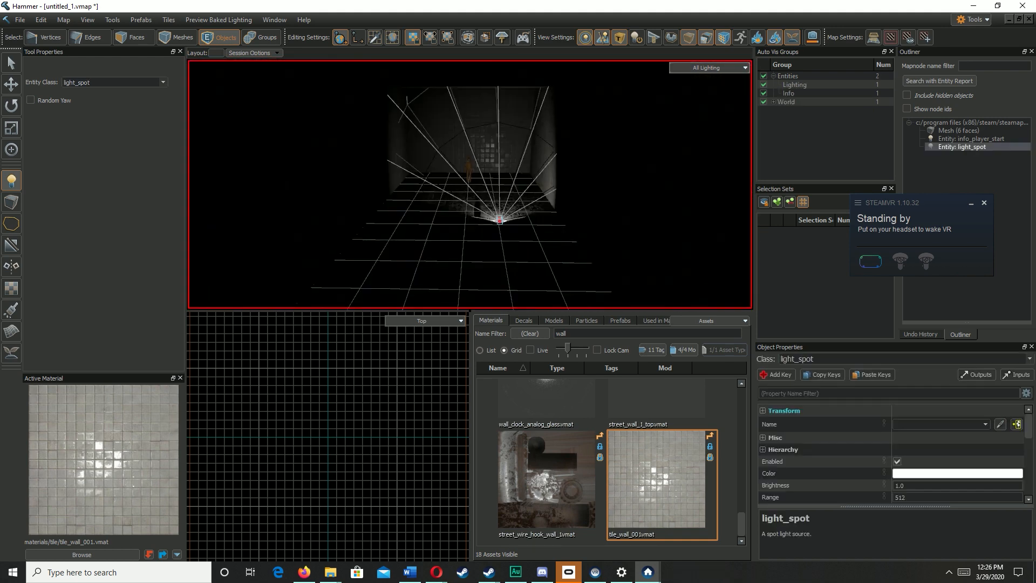
Step: Move the light_spot entity up from the floor towards the room's ceiling
key("w")
key("a")
right_click_drag(500, 220, 599, 246)
left_click(12, 63)
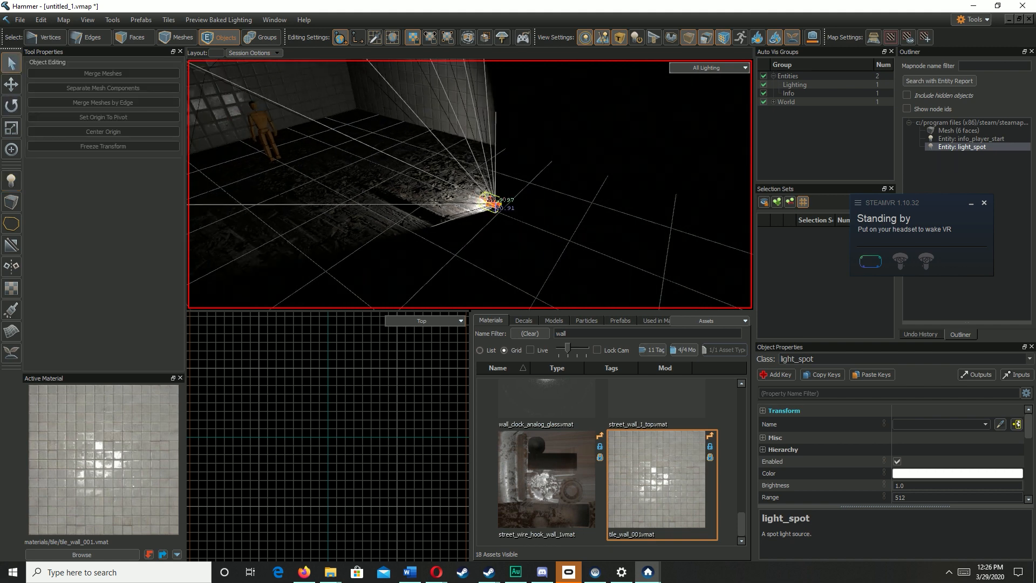
left_click(11, 84)
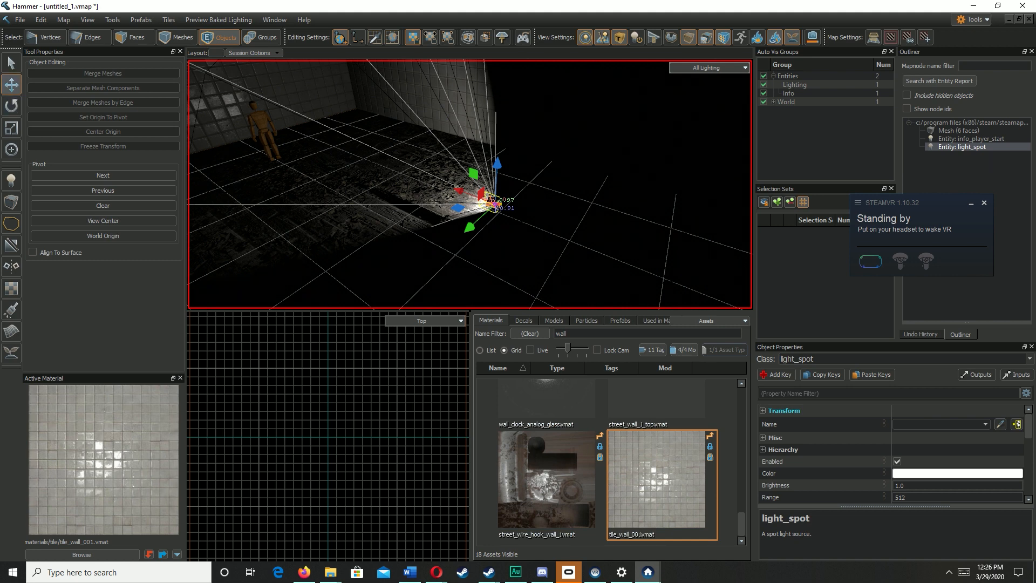
left_click_drag(497, 164, 497, 61)
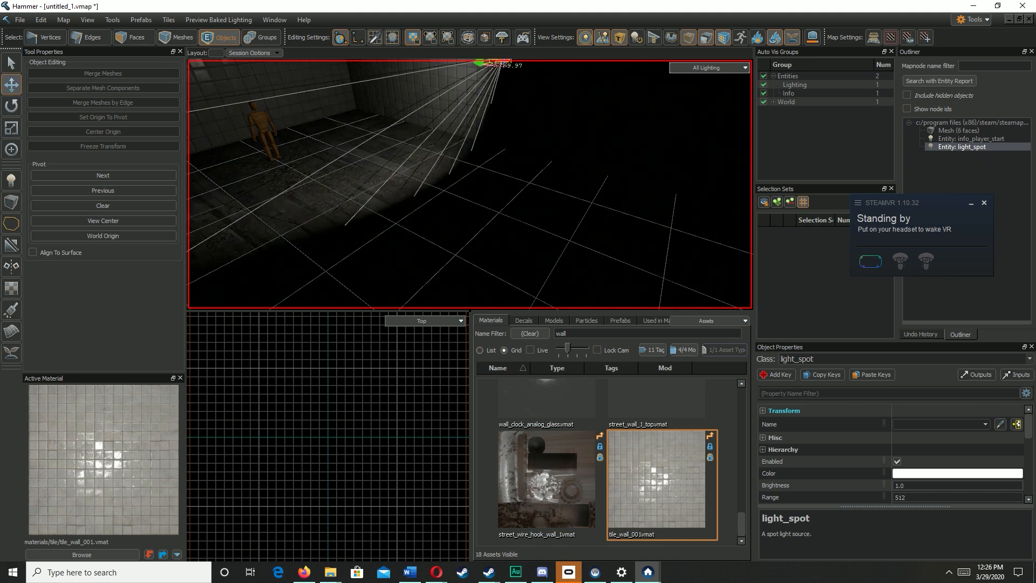
right_click_drag(469, 184, 469, 184)
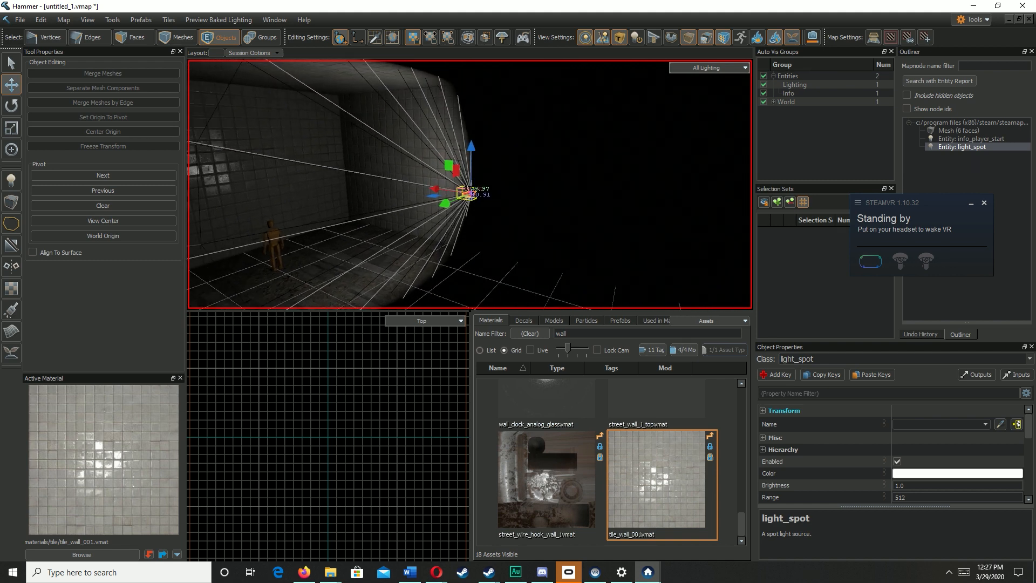
left_click_drag(469, 184, 467, 129)
key("a")
right_click_drag(470, 184, 470, 184)
key("f")
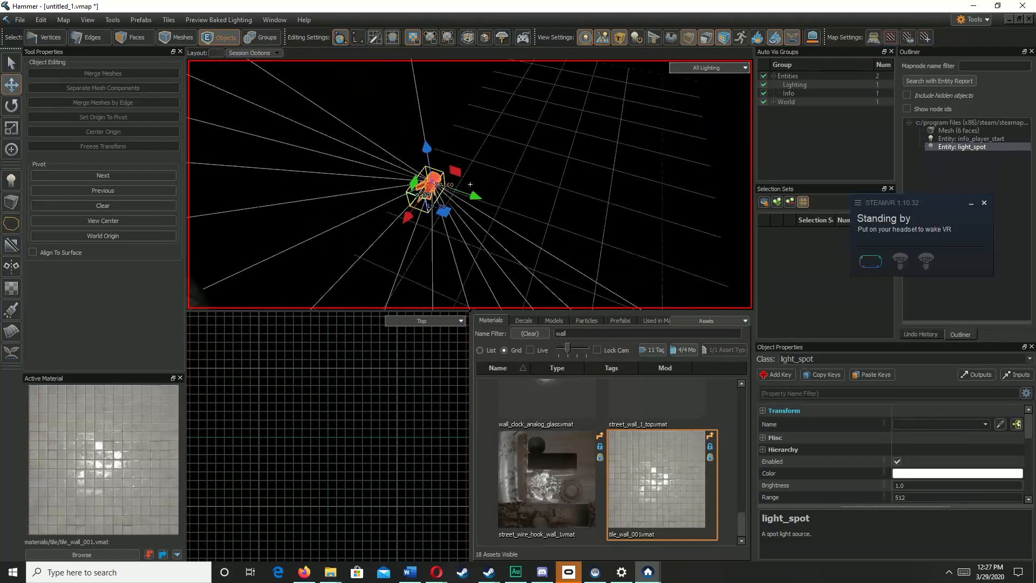
right_click_drag(450, 154, 470, 183)
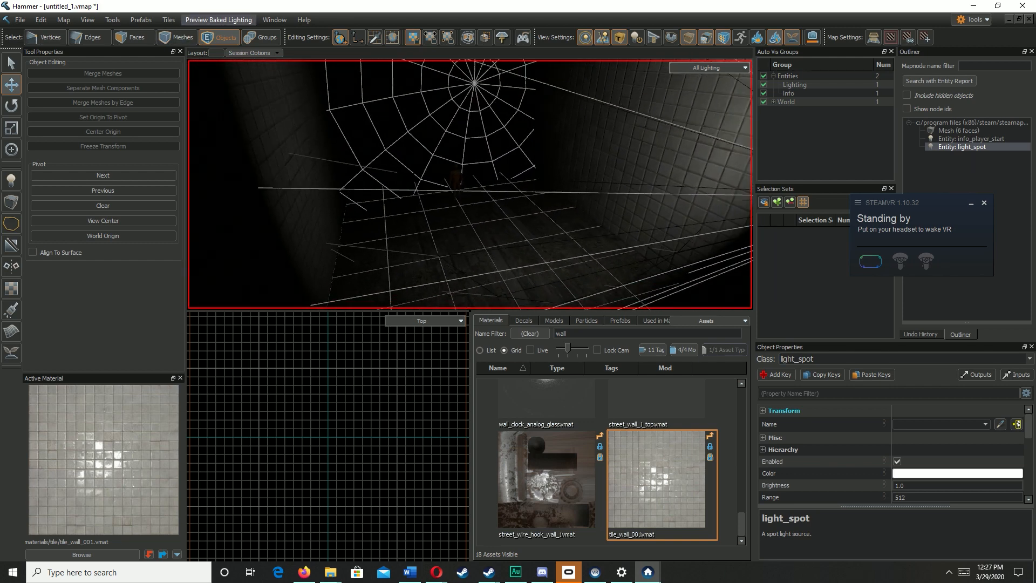
Step: Turn on the baked lighting preview and return to the Hammer map view
left_click(219, 19)
left_click(216, 33)
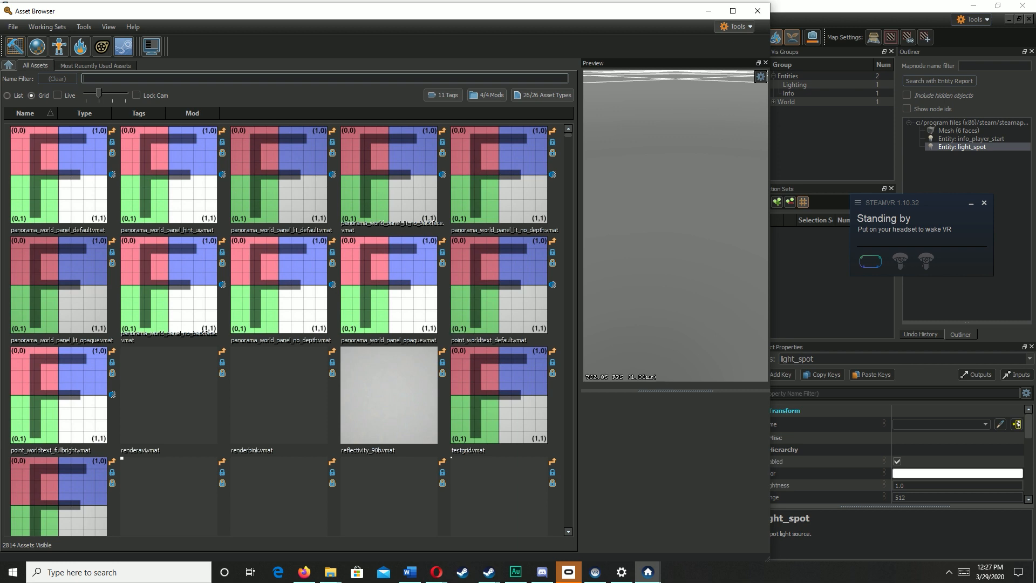
mouse_move(621, 571)
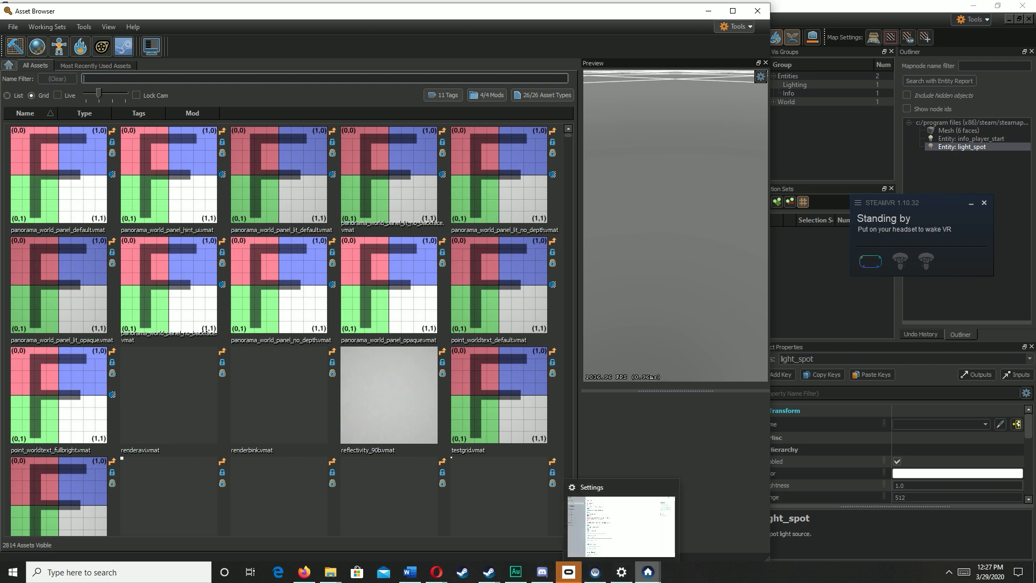
left_click(729, 518)
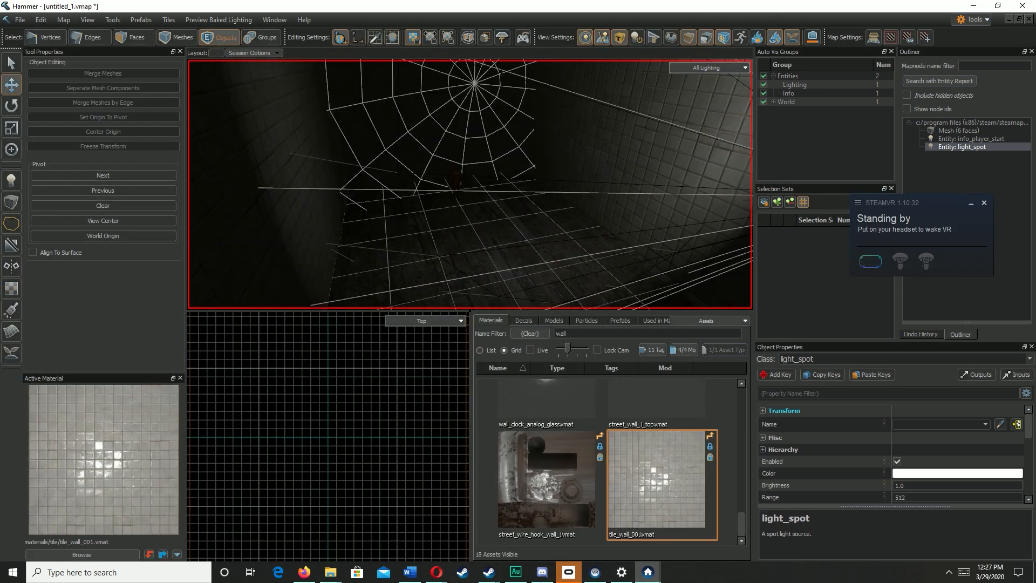
Step: Examine how the spot light lights the floor, walls and player start throughout the room
key("z")
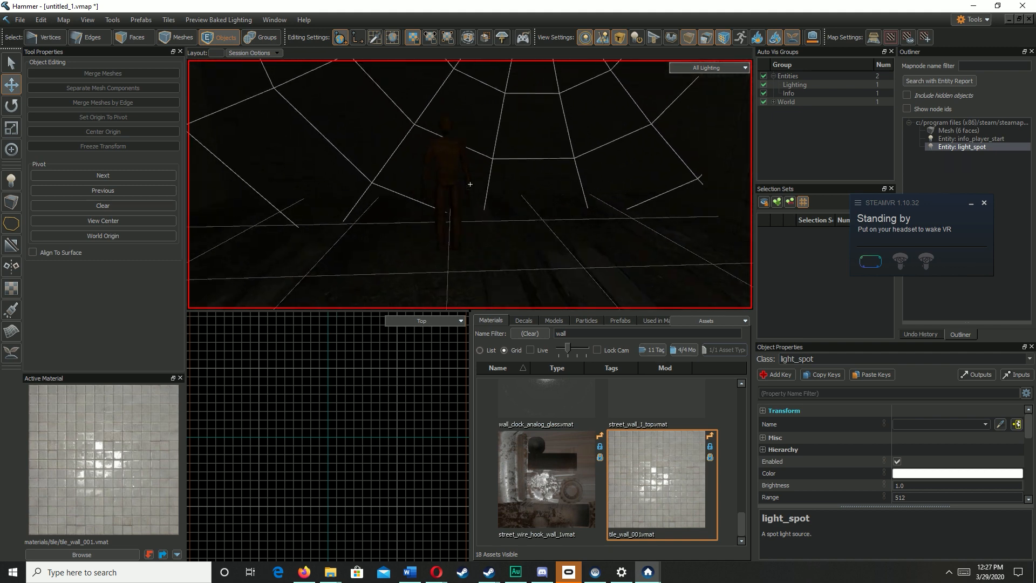
key("s")
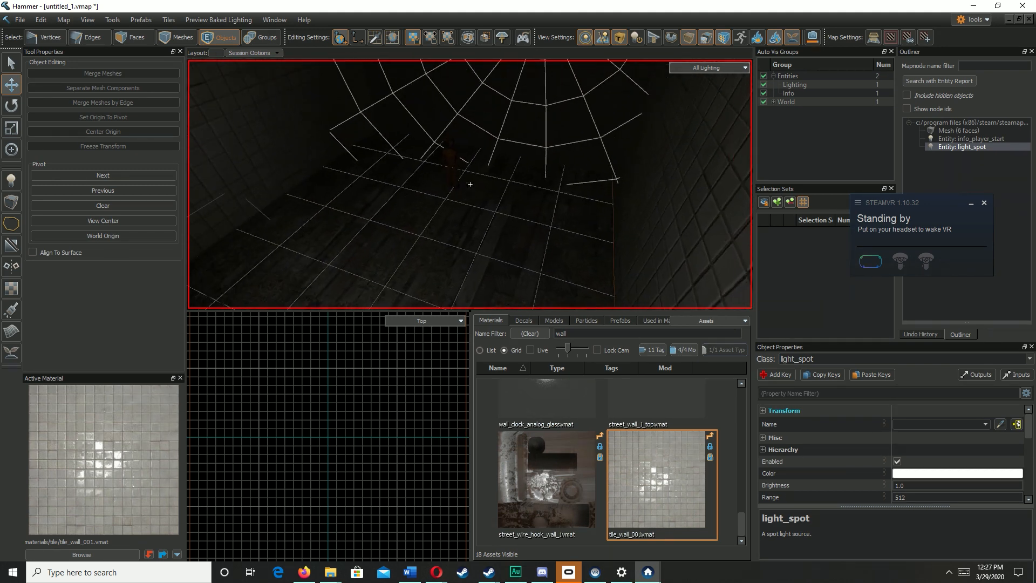
key("w")
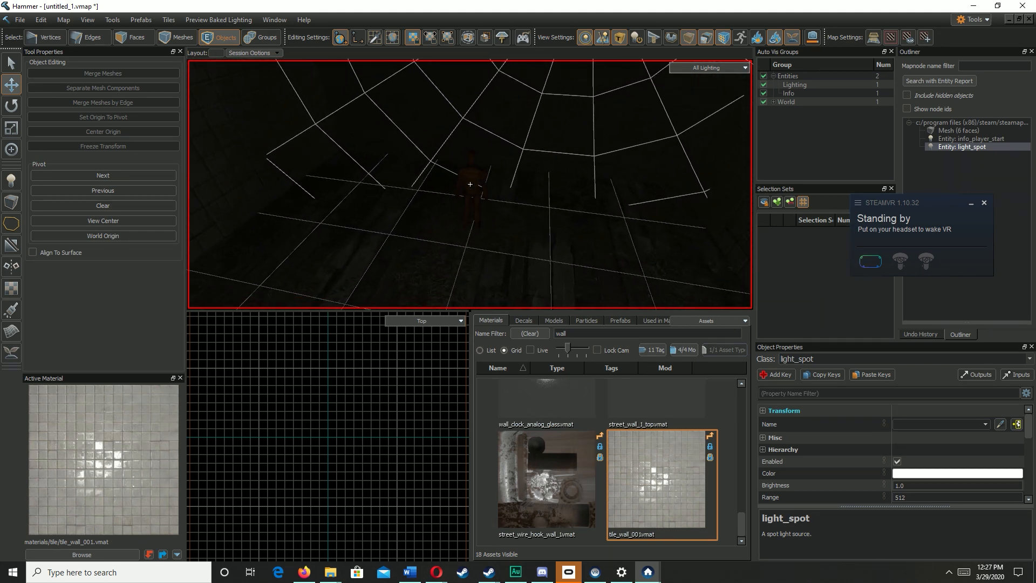
key("s")
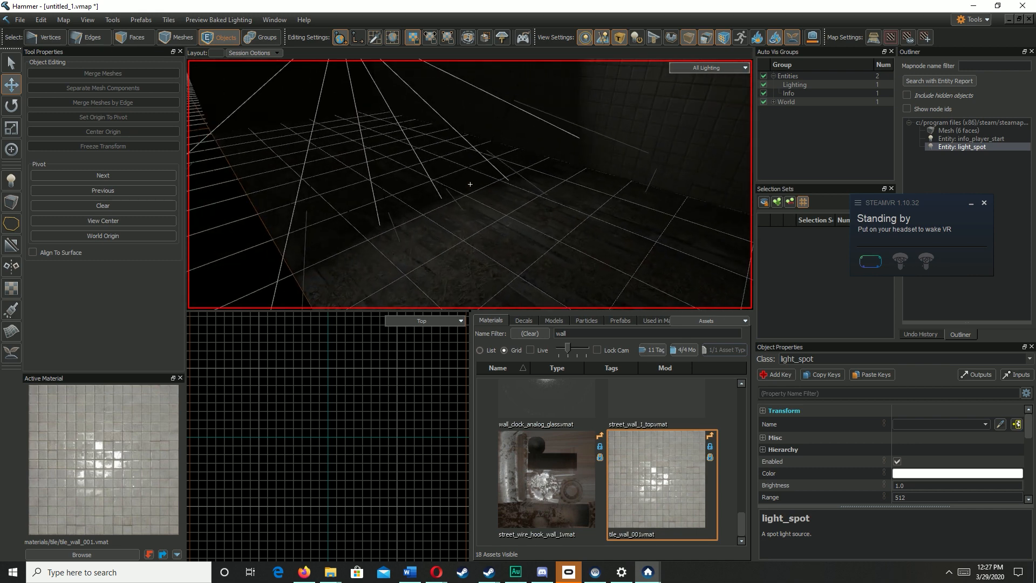
key("w")
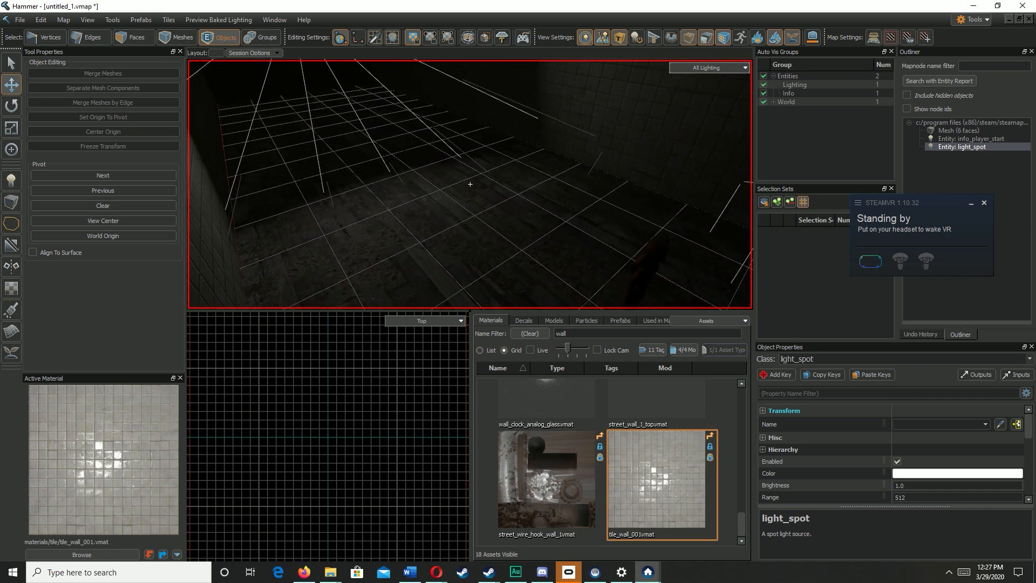
key("s")
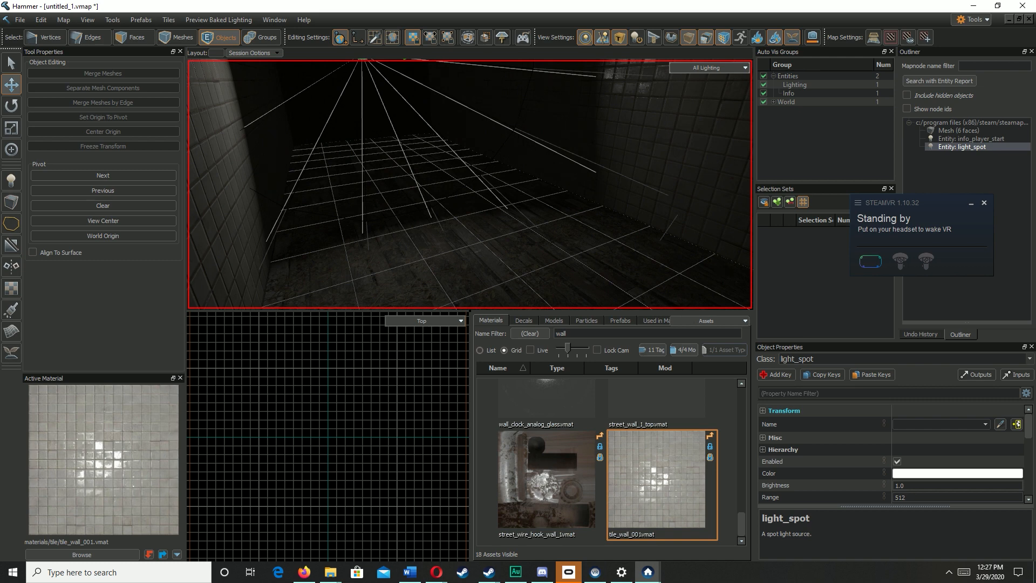
key("w")
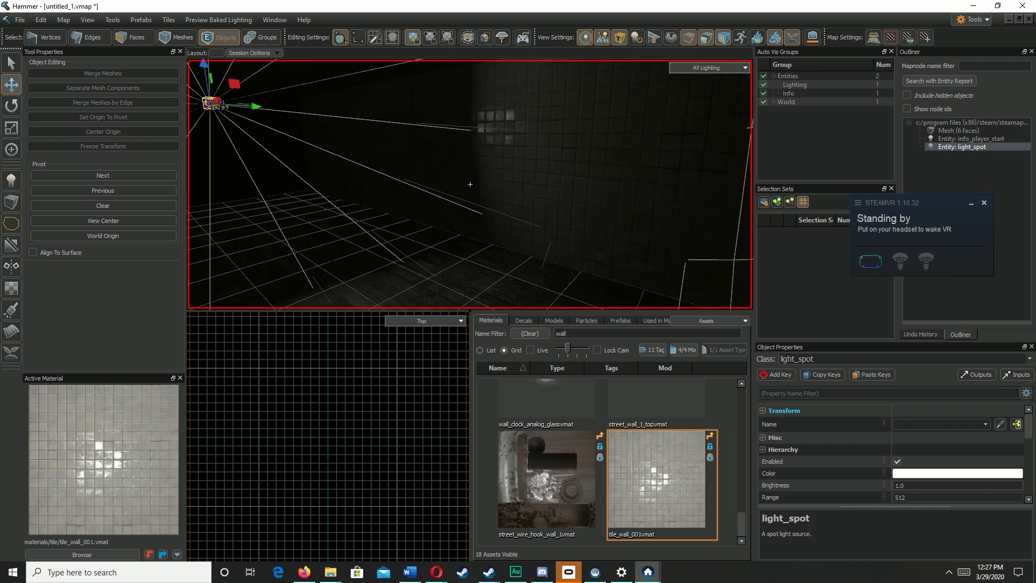
key("s")
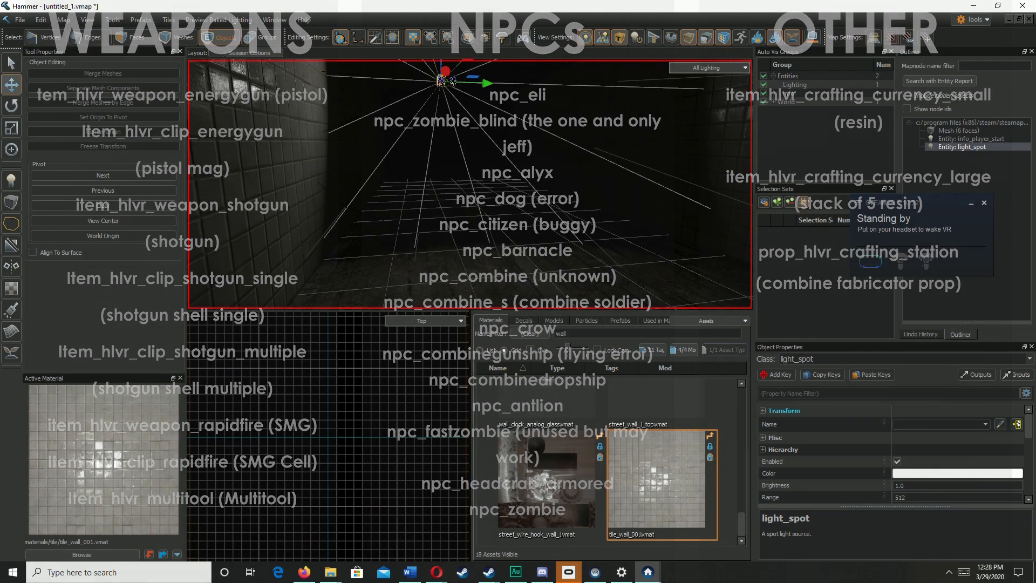
Step: Place an entity of class npc_zombie on the room's wooden floor
right_click_drag(470, 184, 472, 184)
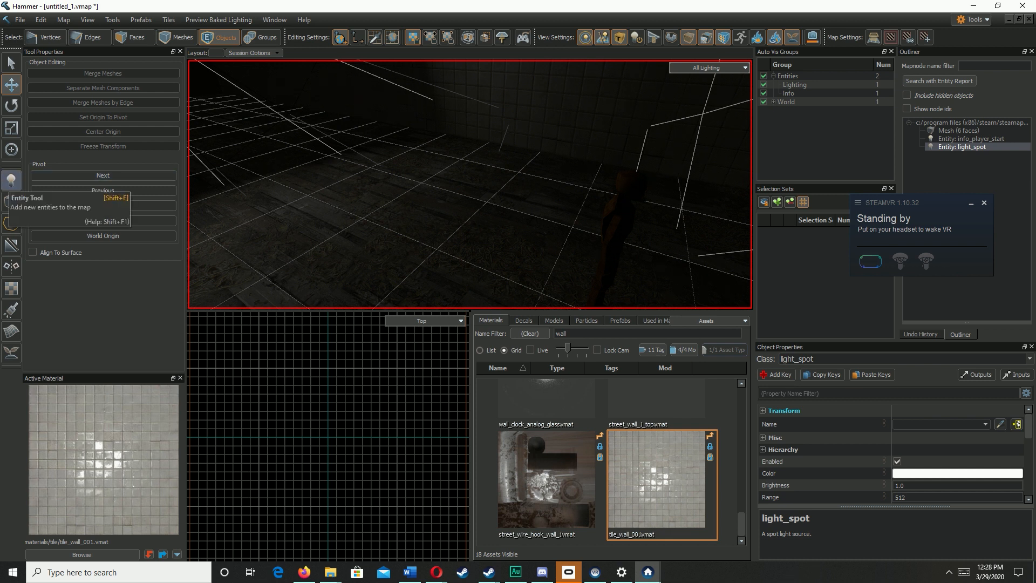
left_click(12, 180)
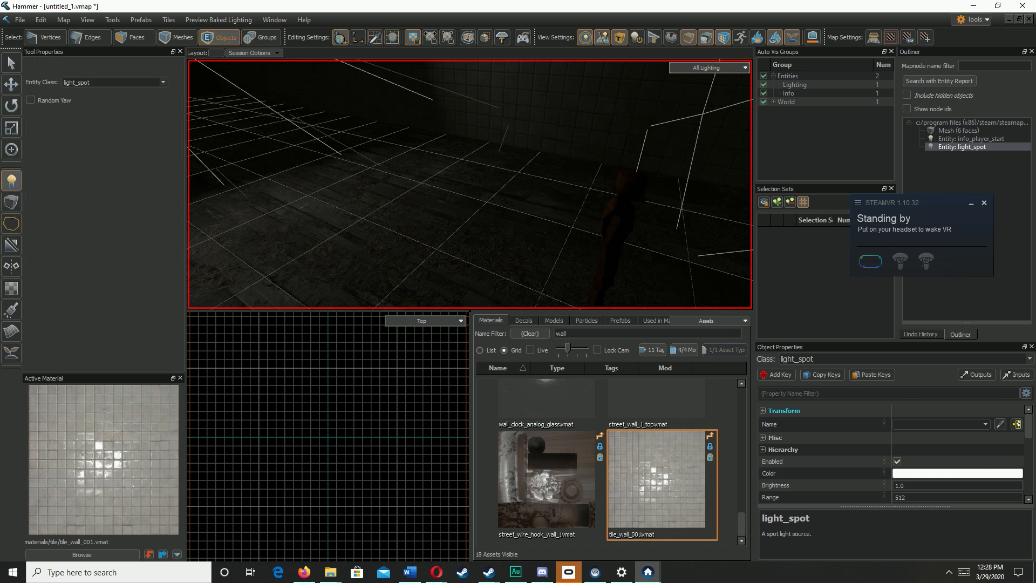
double_click(77, 83)
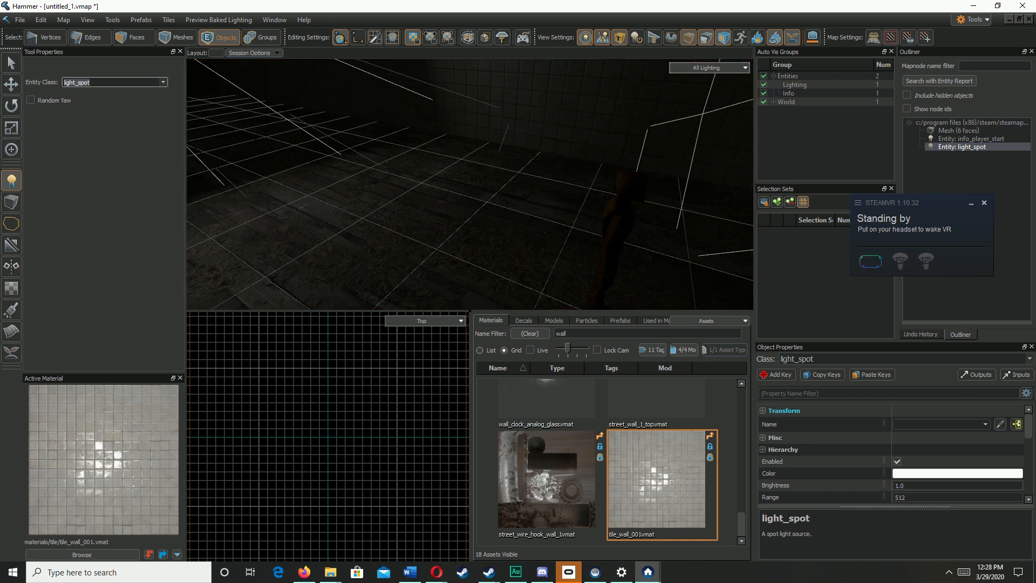
key("BackSpace")
type("np")
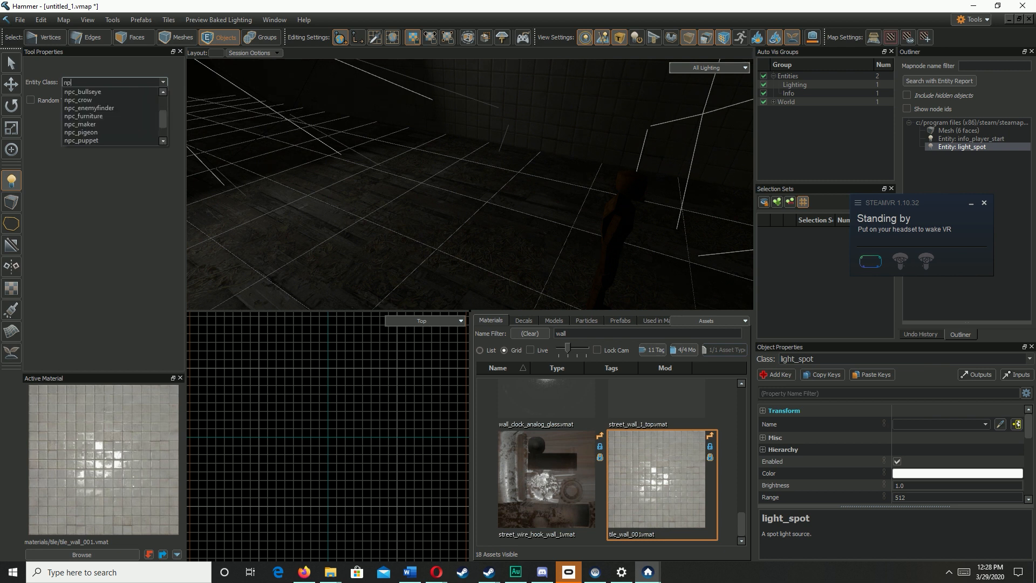
type("c_zombi")
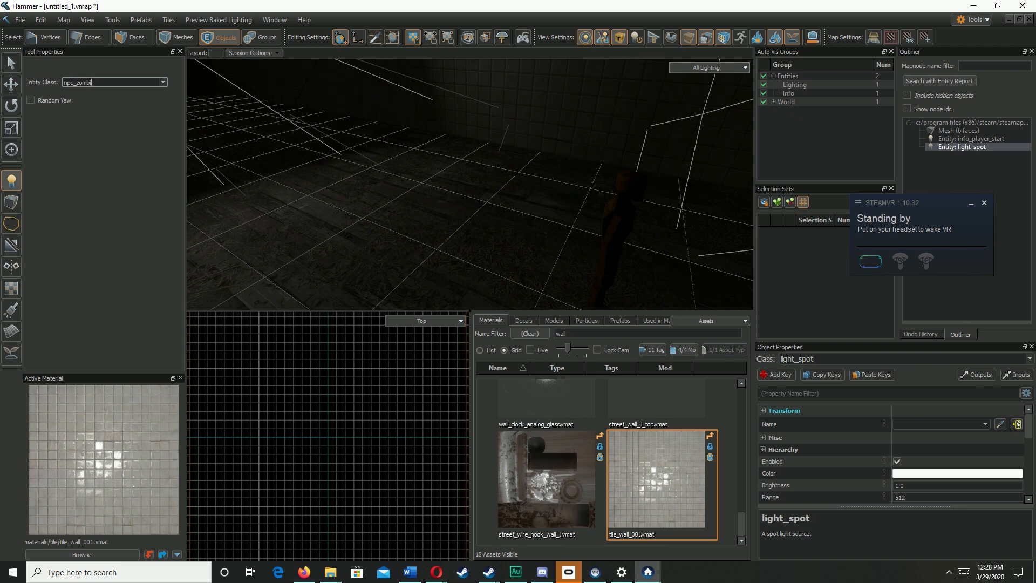
type("e")
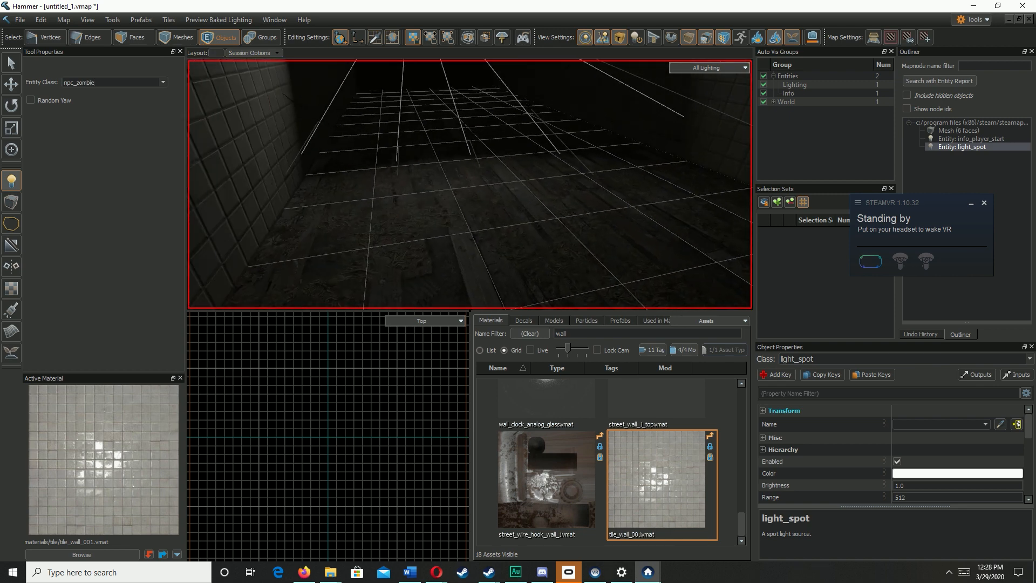
left_click(469, 184)
key("w")
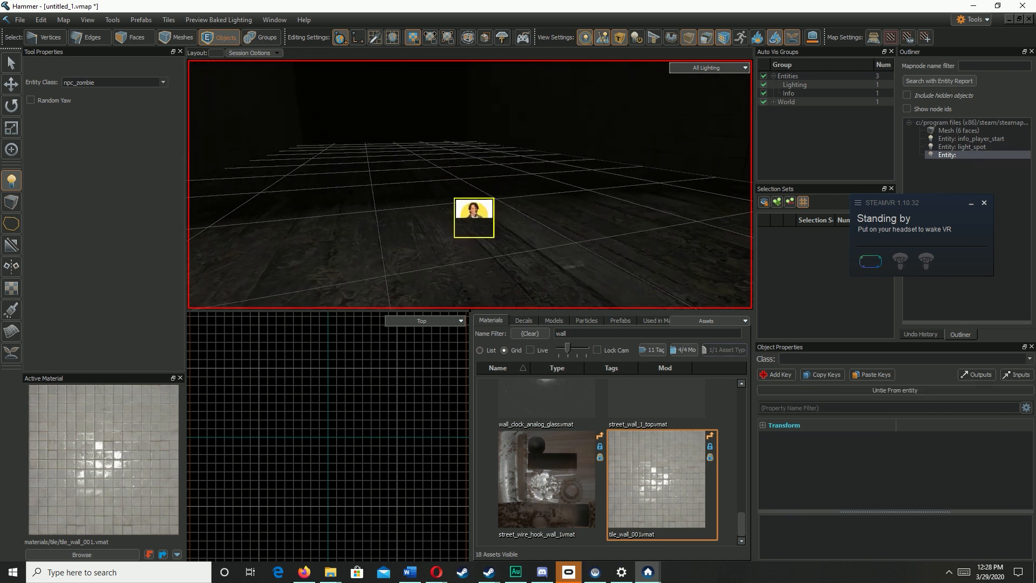
Step: Nudge the selected npc_zombie entity up off the floor and check its placement
key("q")
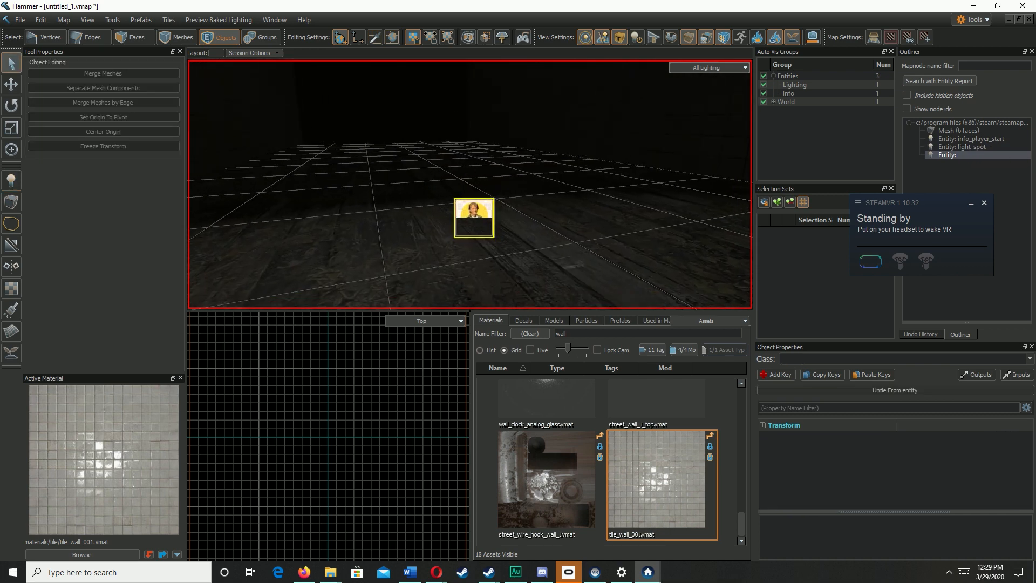
key("Up")
key("z")
key("s")
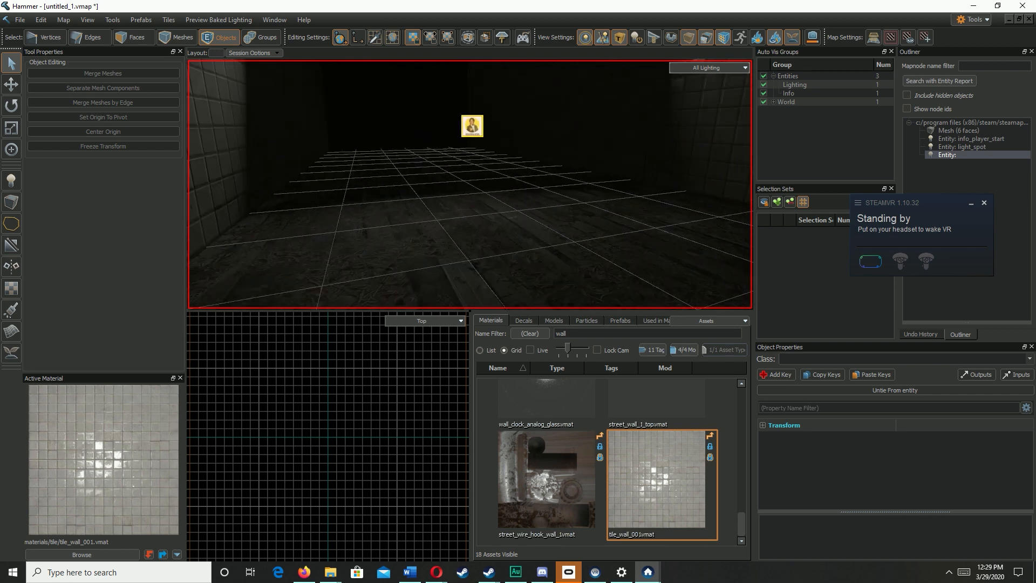
key("w")
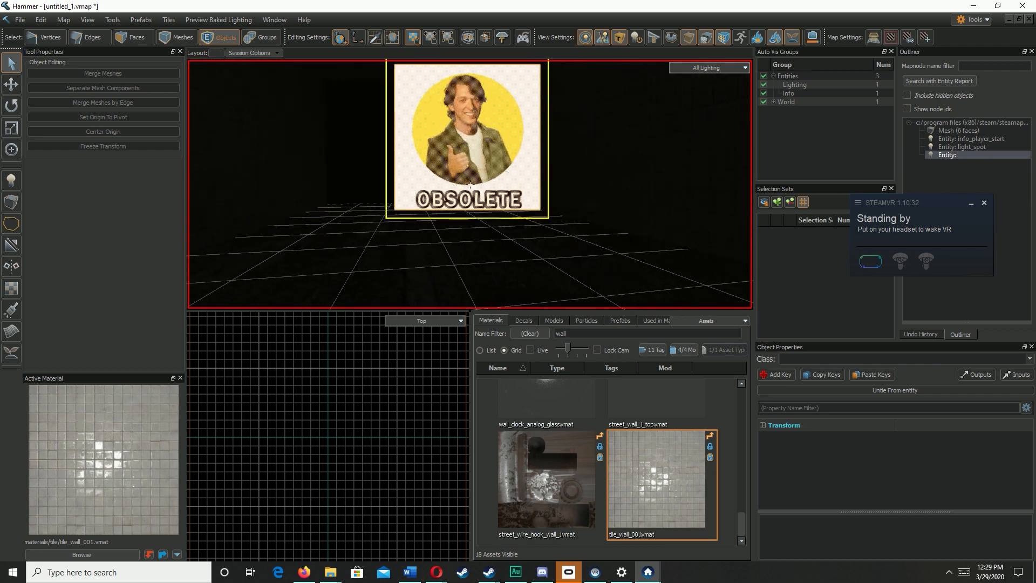
key("s")
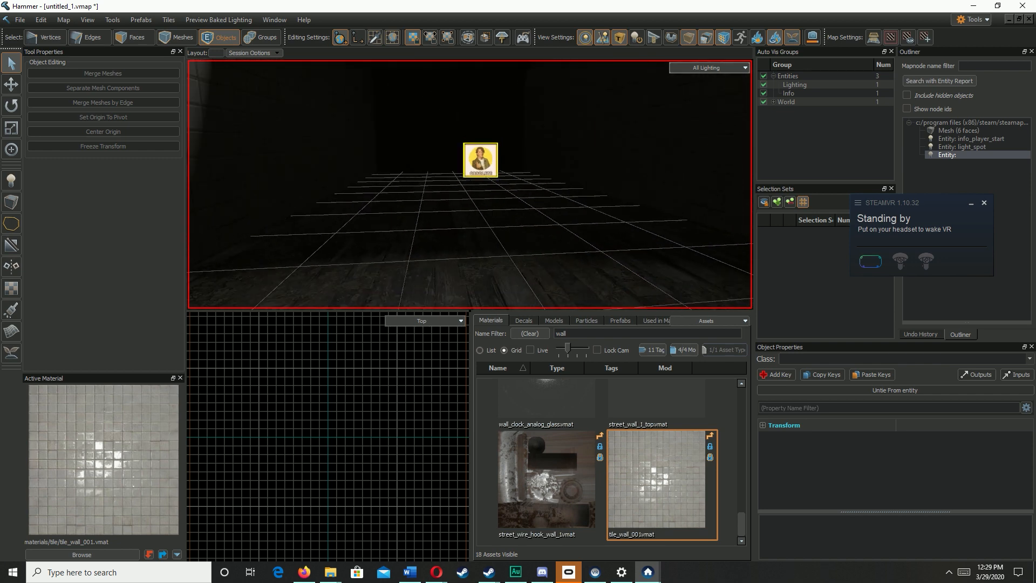
Step: Examine the placed zombie entity in the dark room from several distances and angles
key("w")
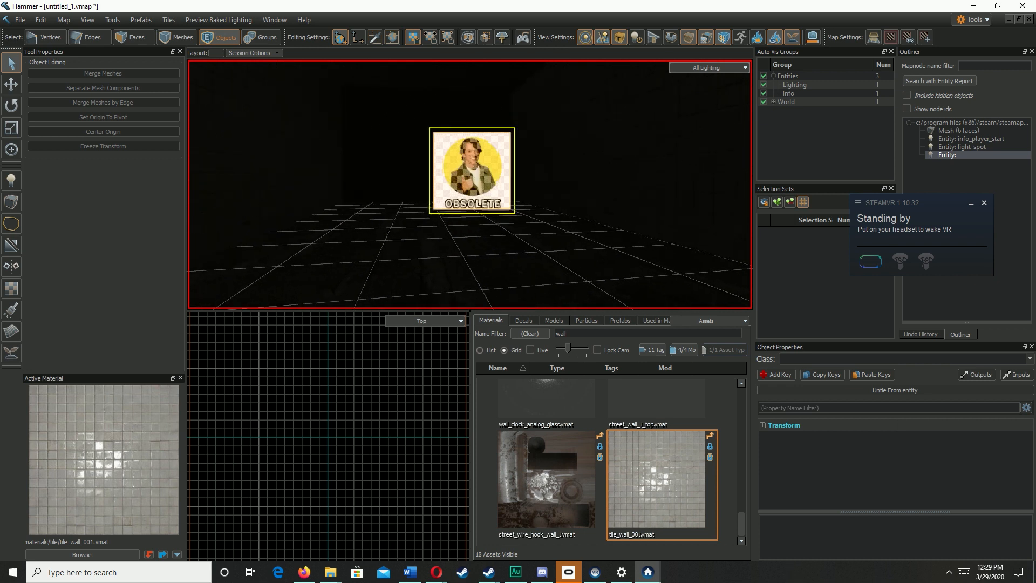
key("s")
key("w")
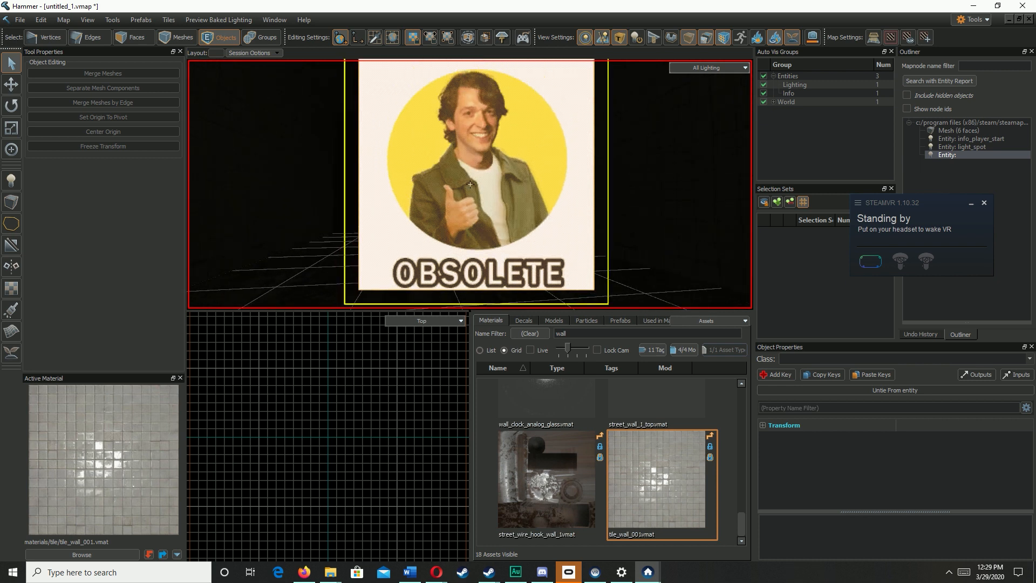
key("s")
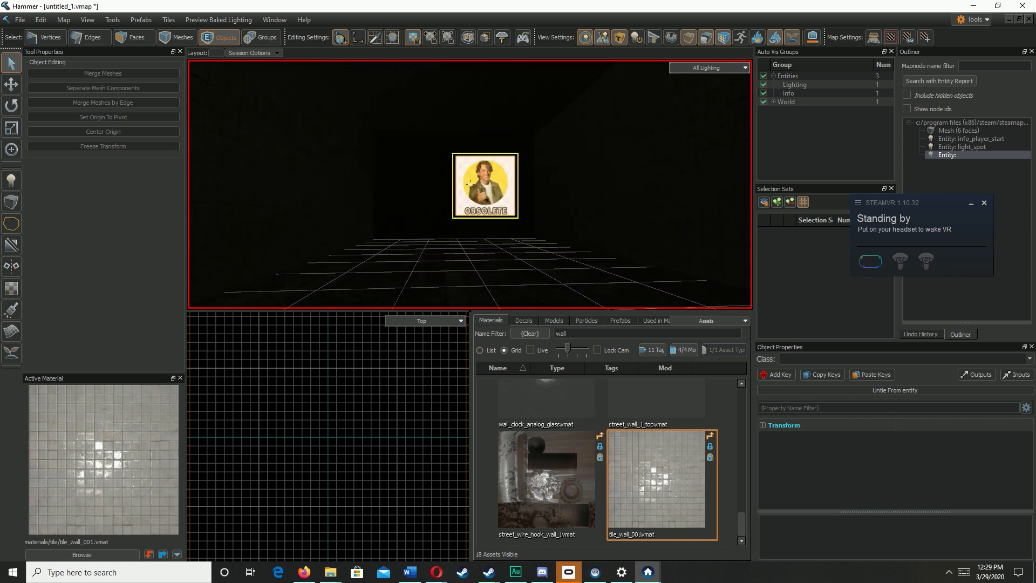
key("w")
key("s")
key("w")
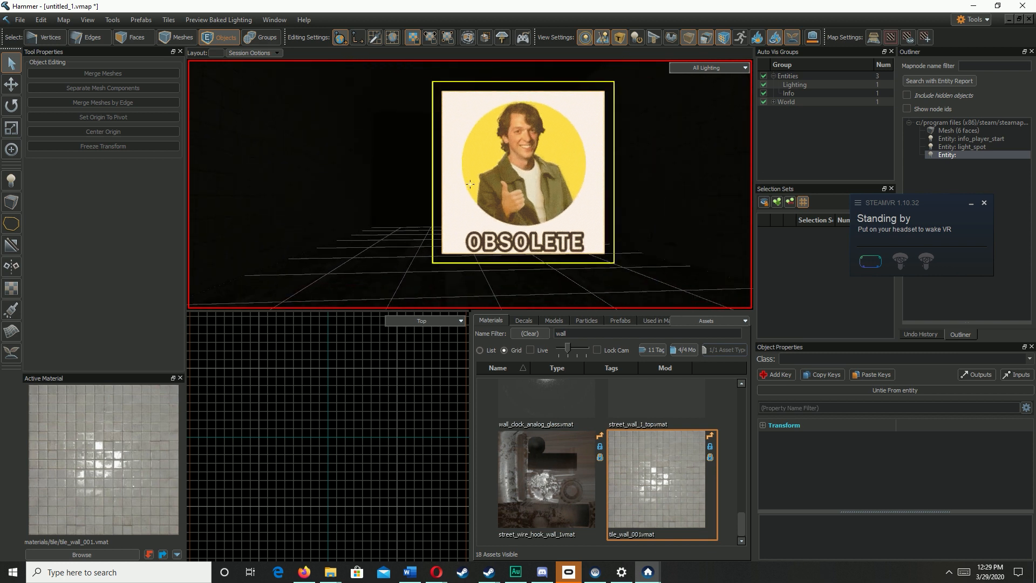
key("s")
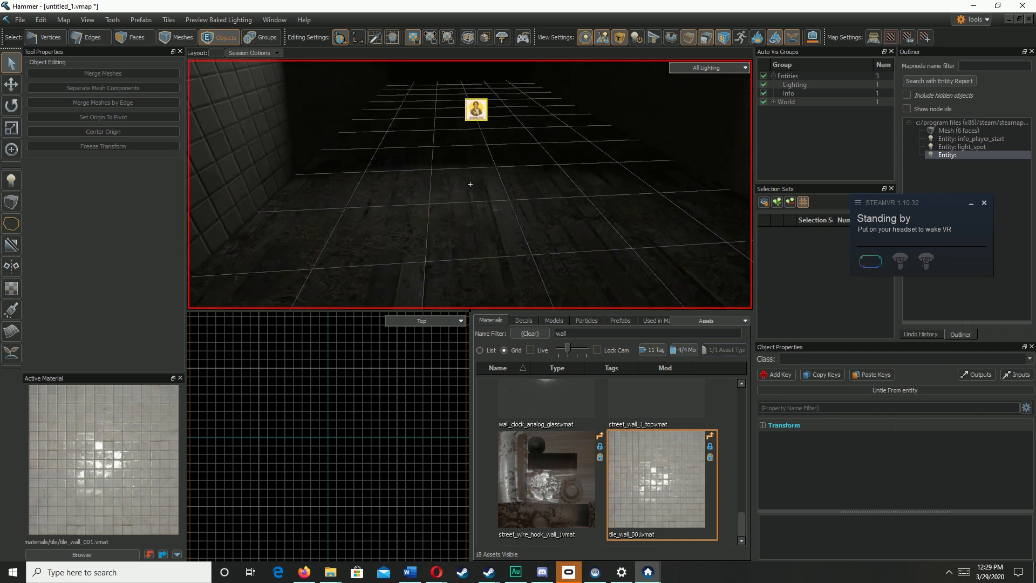
key("w")
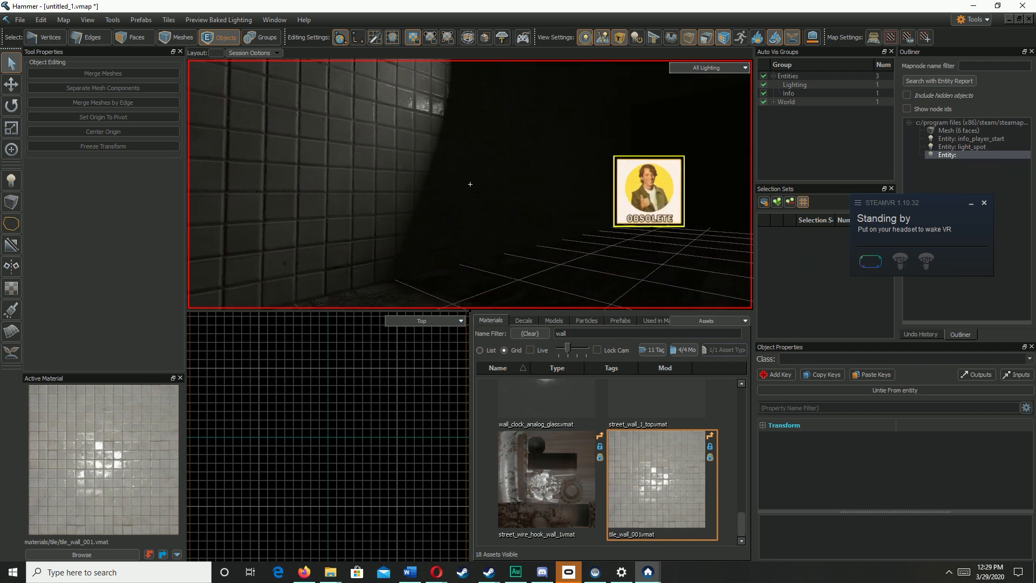
key("d")
key("w")
key("s")
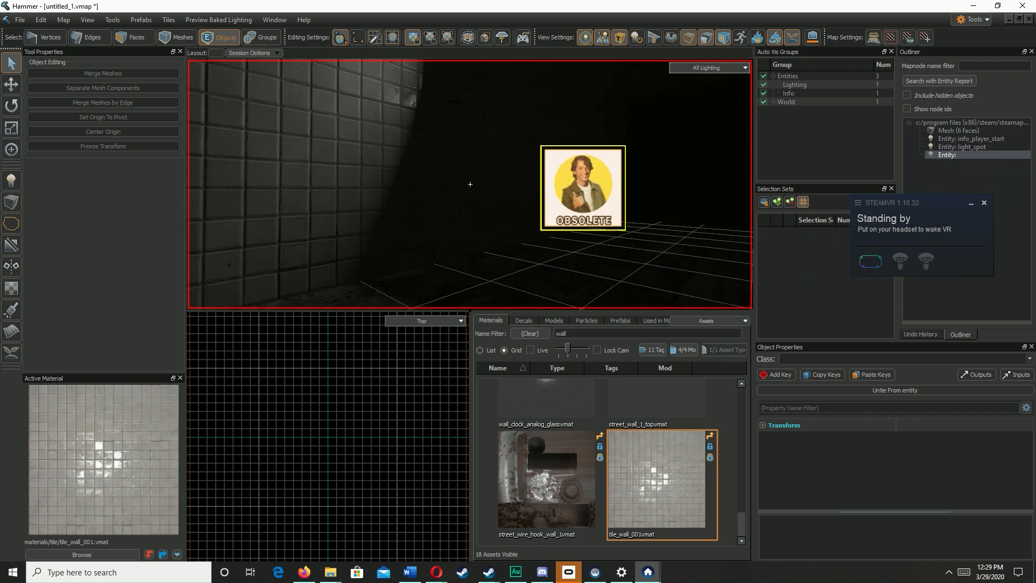
key("w")
key("d")
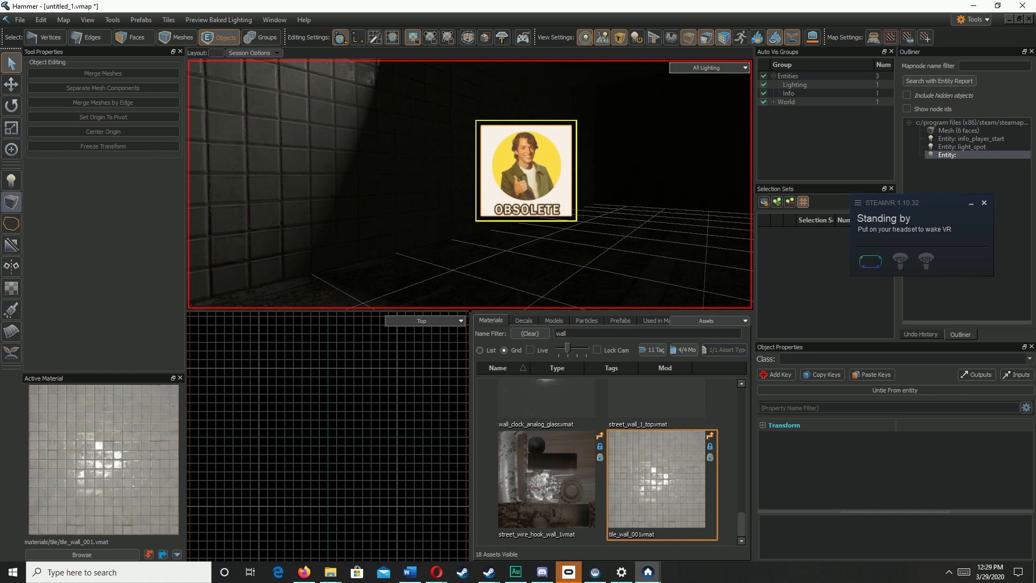
left_click(11, 181)
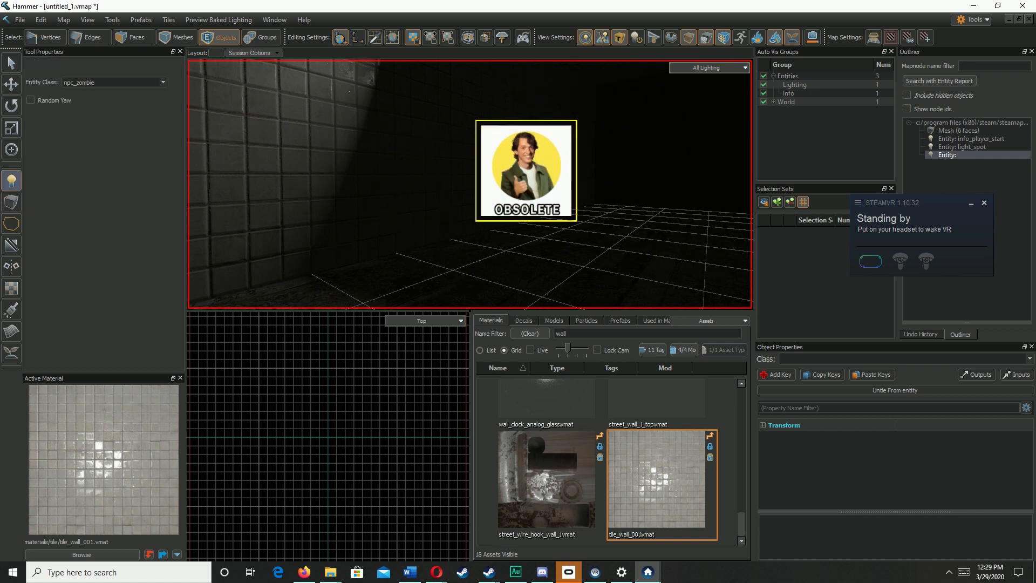
right_click_drag(469, 183, 556, 191)
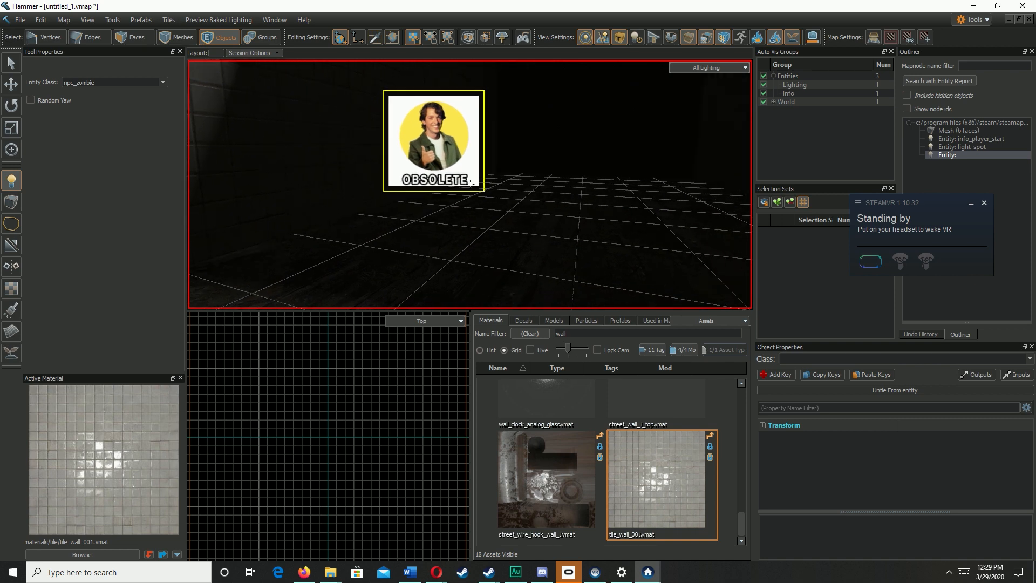
Step: Build the map with the Full Compile preset, saving its changes in the addon's maps folder as HLATUTORIAL1
left_click(20, 20)
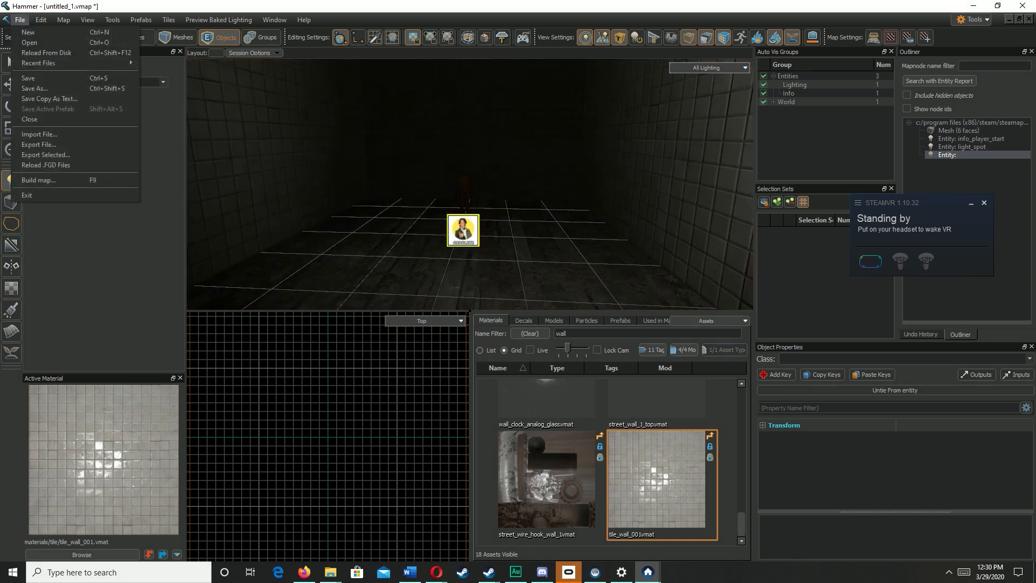
left_click(38, 180)
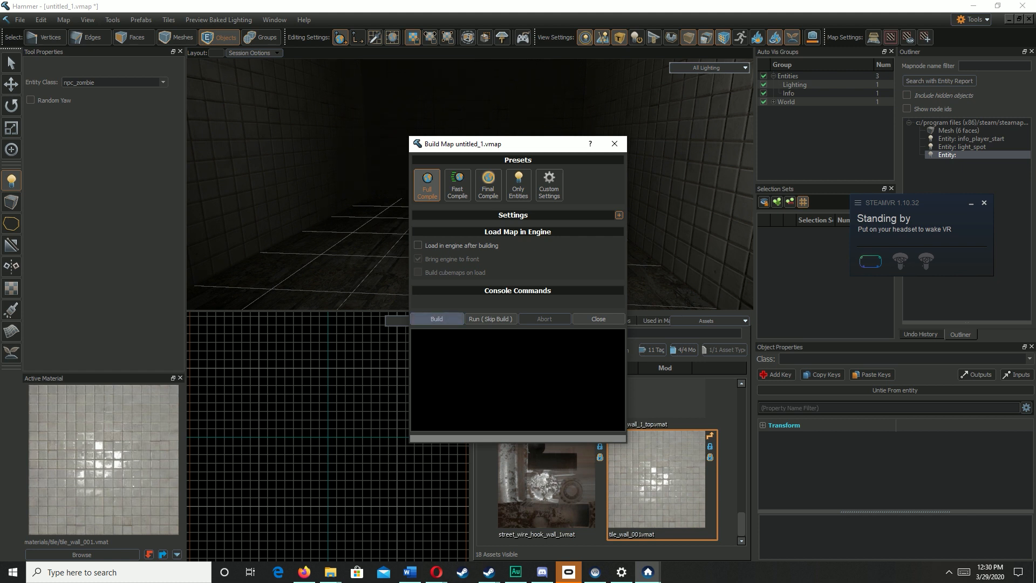
key("Return")
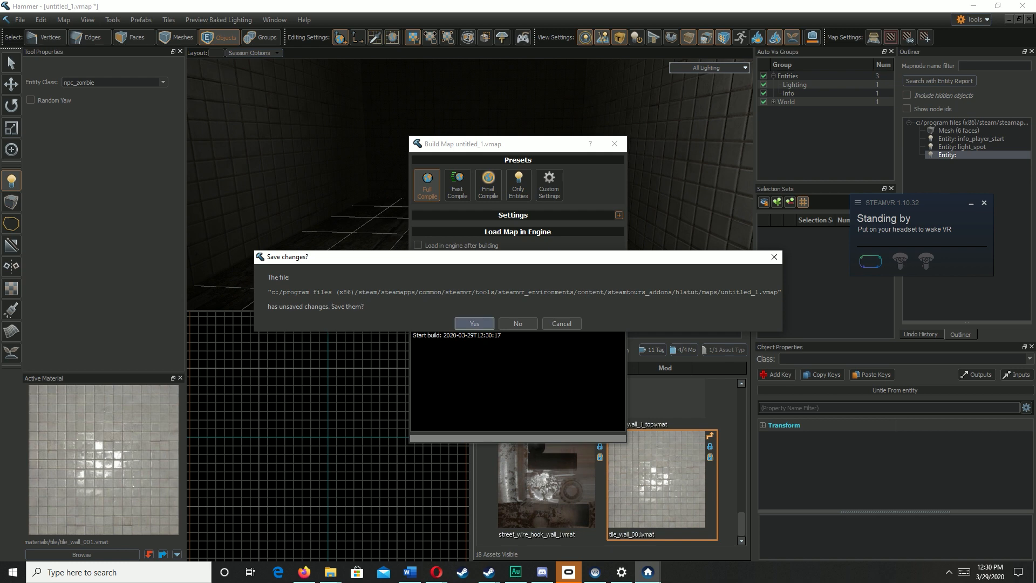
key("Return")
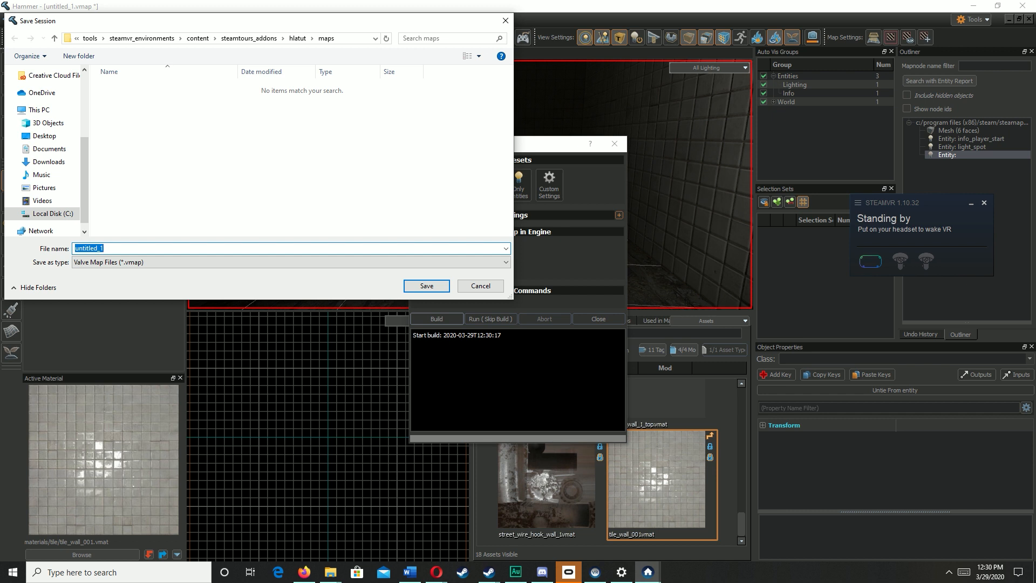
type("HL")
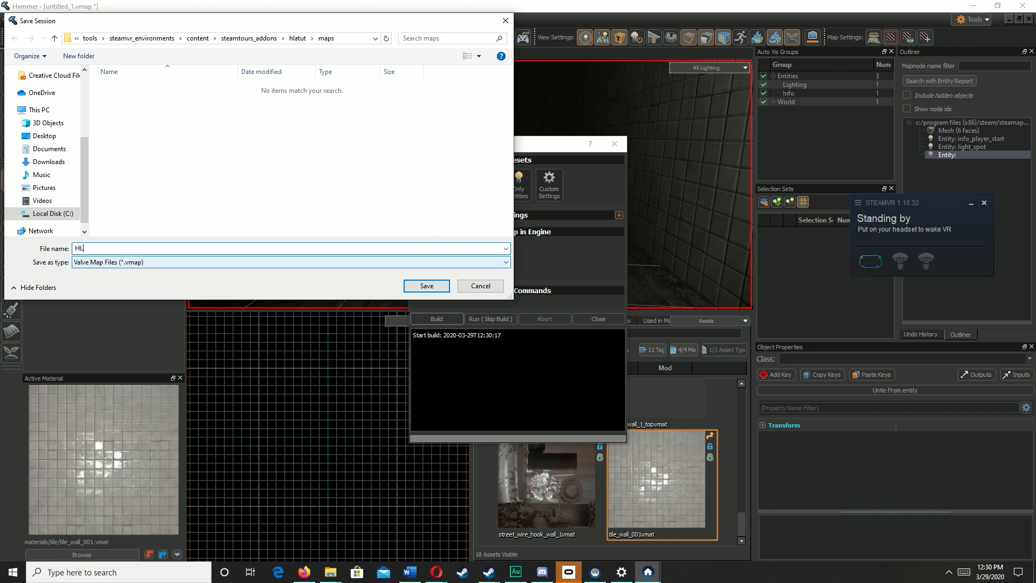
type("ATUTORIAL1")
key("Return")
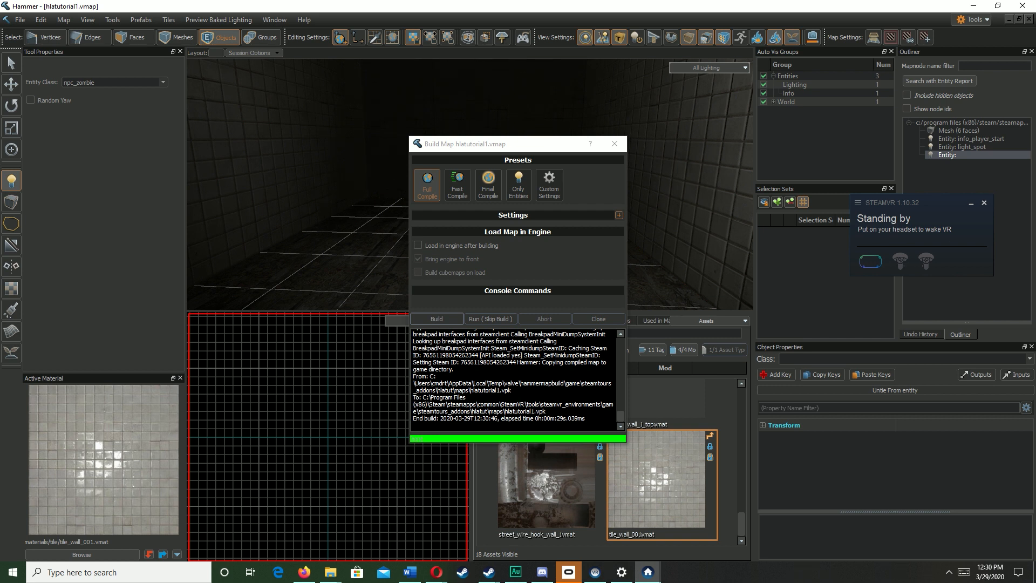
Step: Copy the destination path of the compiled hlatutorial1.vpk from the build log
left_click_drag(545, 411, 412, 404)
right_click(460, 405)
left_click(477, 410)
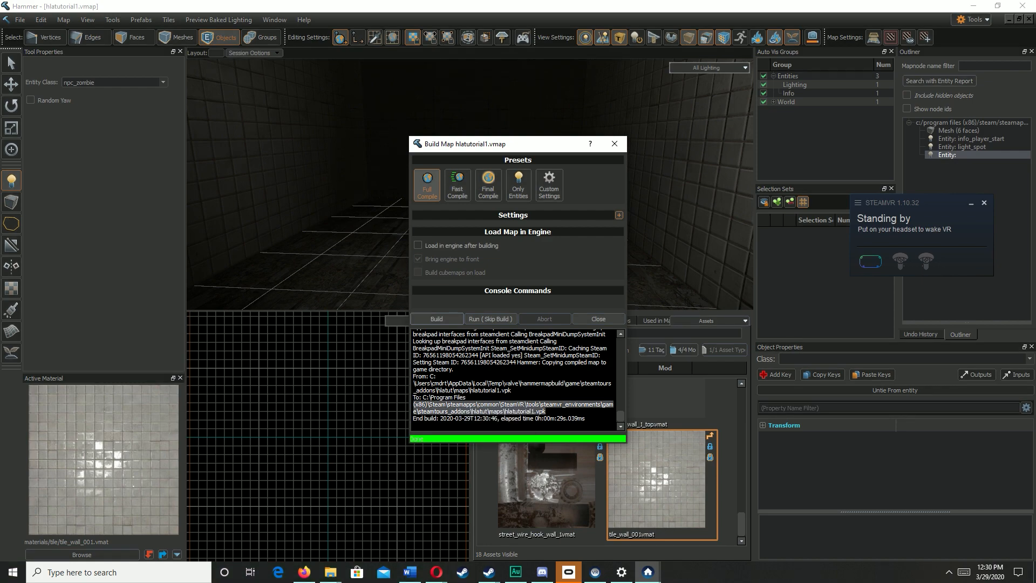
Step: Switch to File Explorer and check the location of the compiled map in the maps folder of the hlatut addon
mouse_move(330, 572)
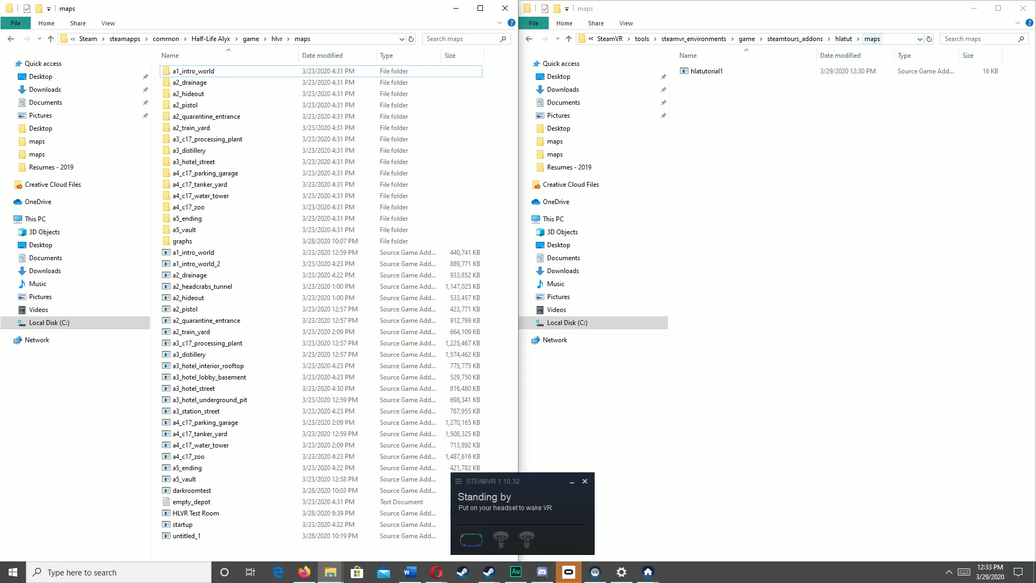
left_click(569, 39)
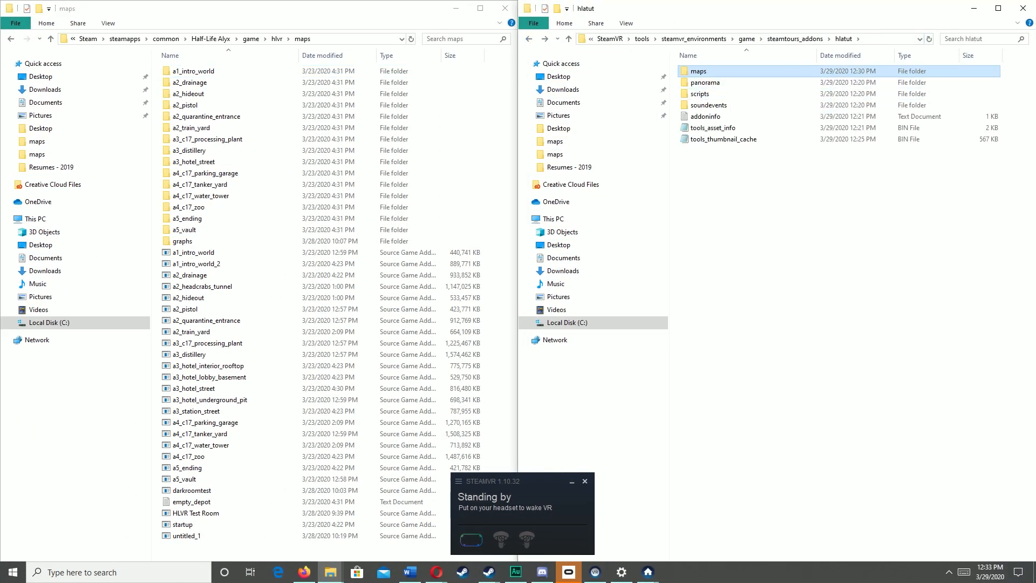
double_click(707, 71)
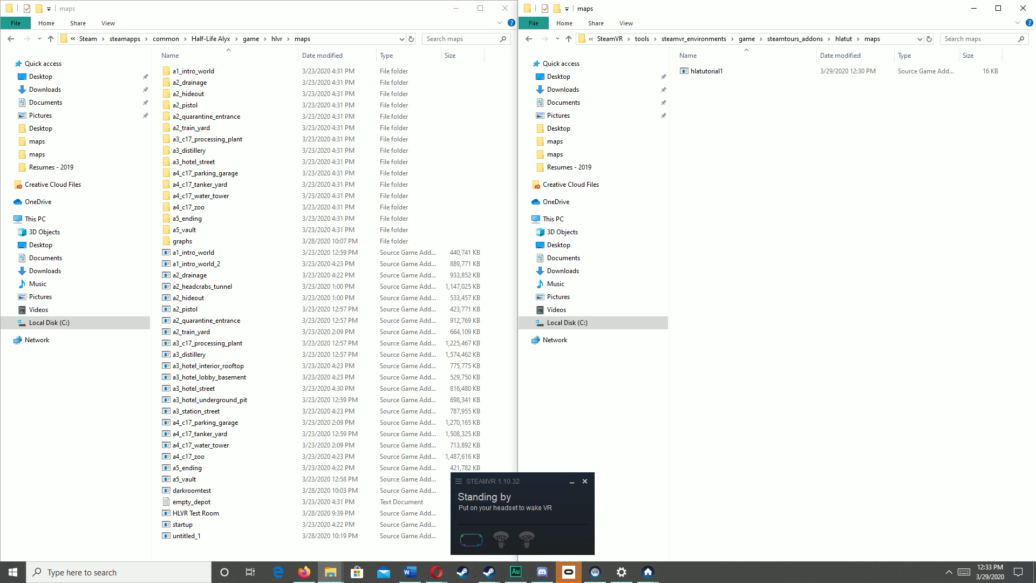
Step: Move the compiled hlatutorial1 file from the addon's maps folder into Half-Life Alyx's game\hlvr\maps folder
left_click(277, 39)
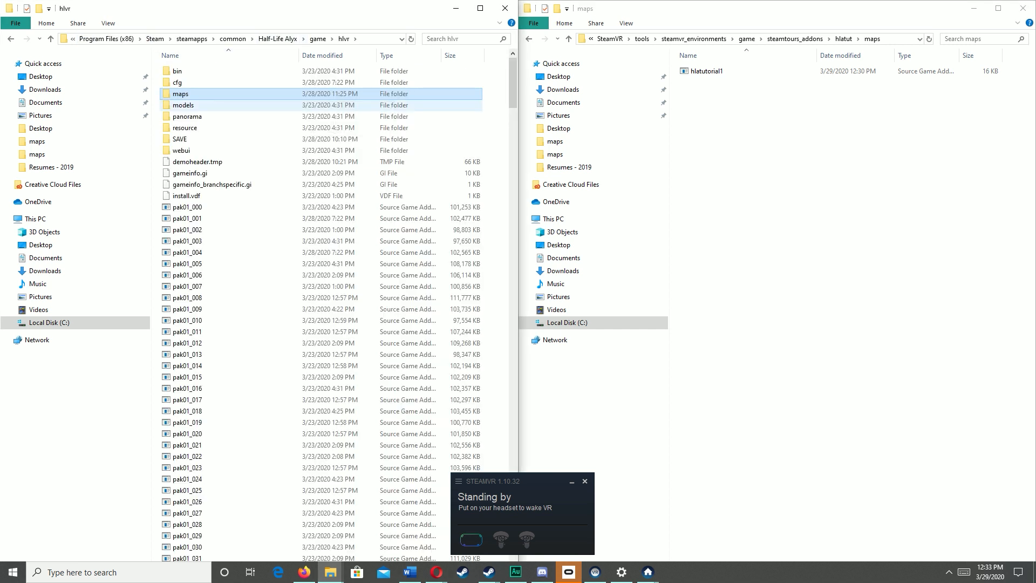
key("Return")
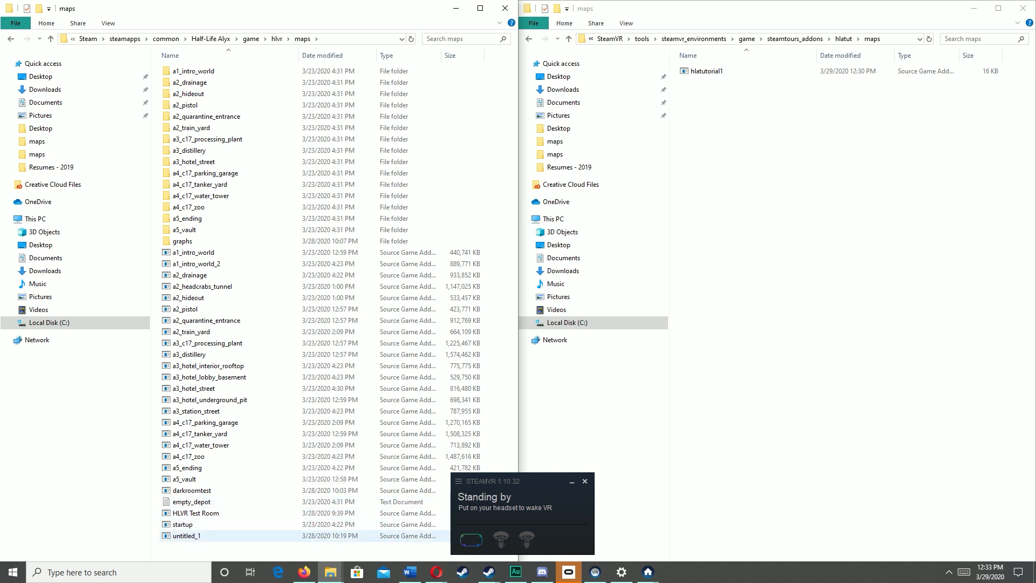
left_click_drag(704, 70, 191, 537)
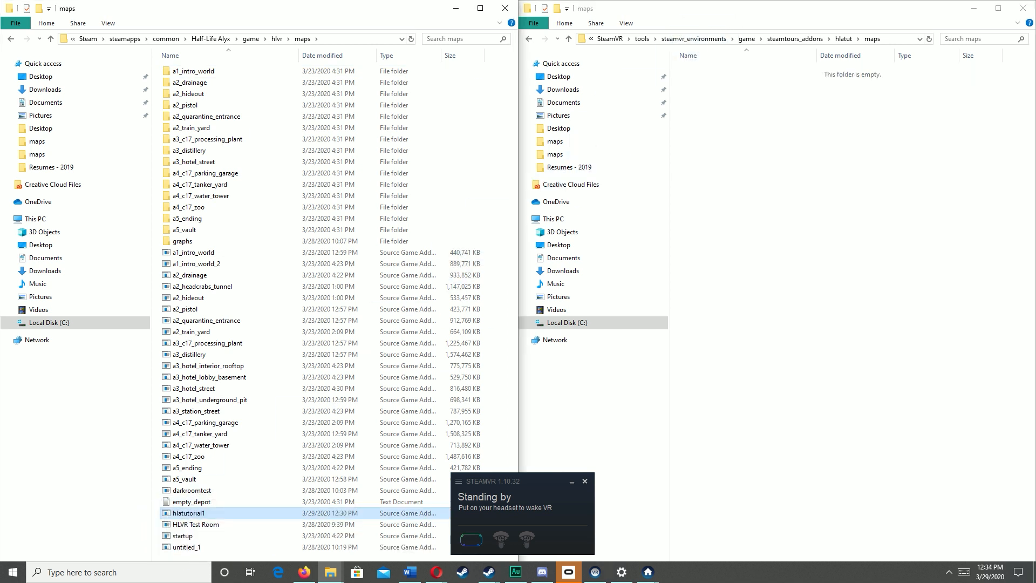
left_click(798, 243)
Step: Switch to Steam and open the launch options of Half-Life: Alyx to check for -console -vconsole
left_click(489, 572)
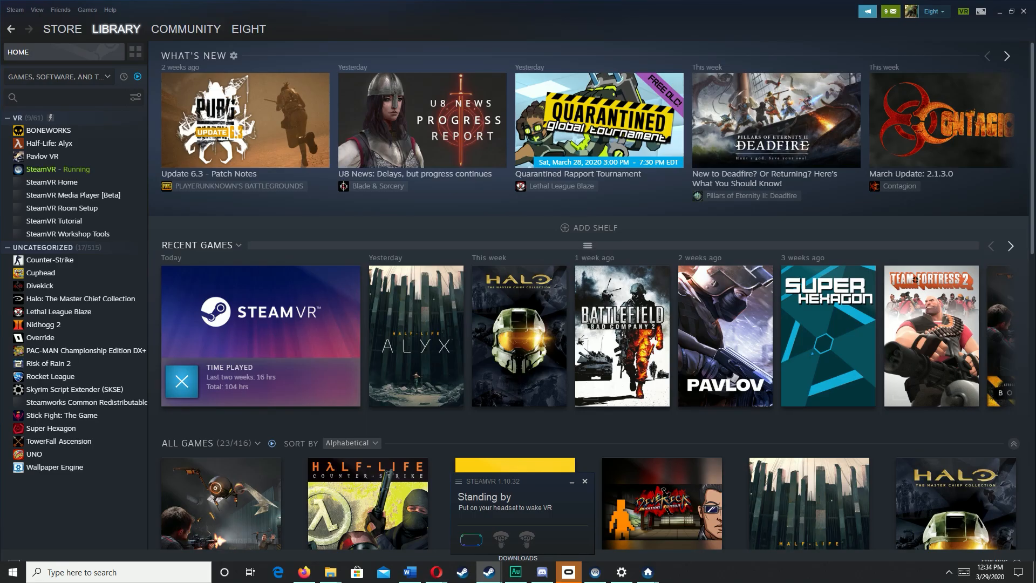
right_click(44, 144)
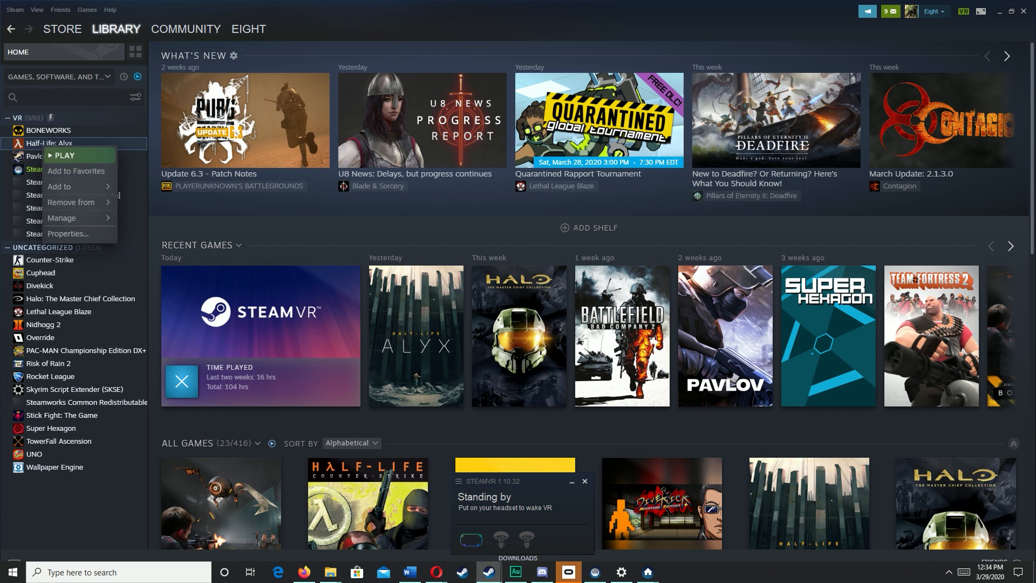
left_click(68, 234)
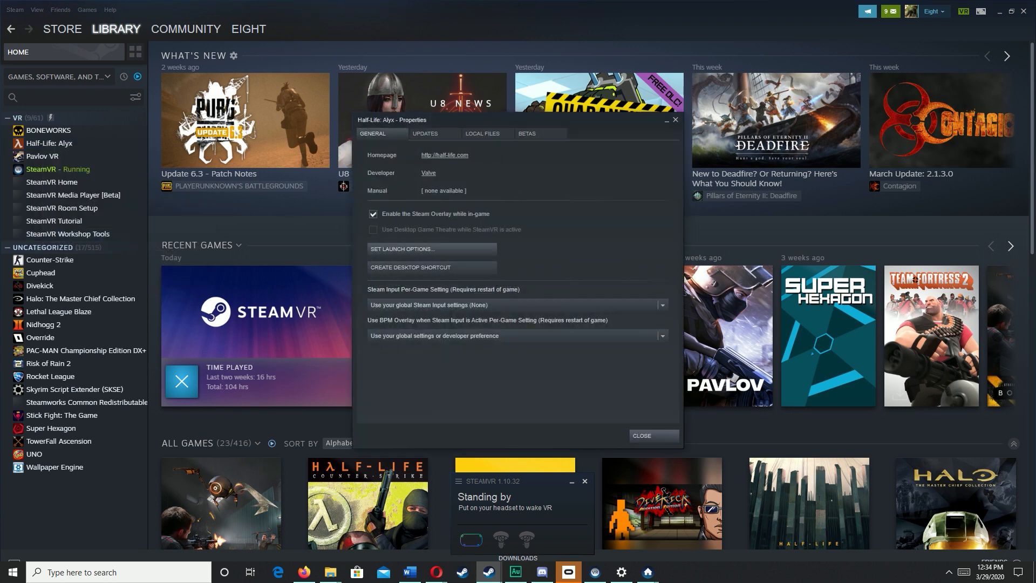
left_click(432, 249)
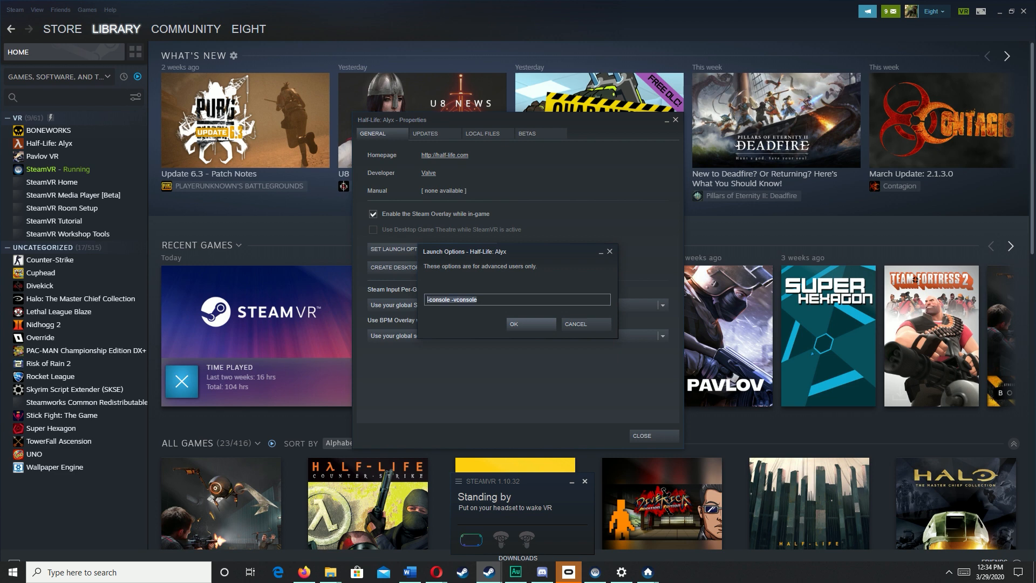
left_click(478, 299)
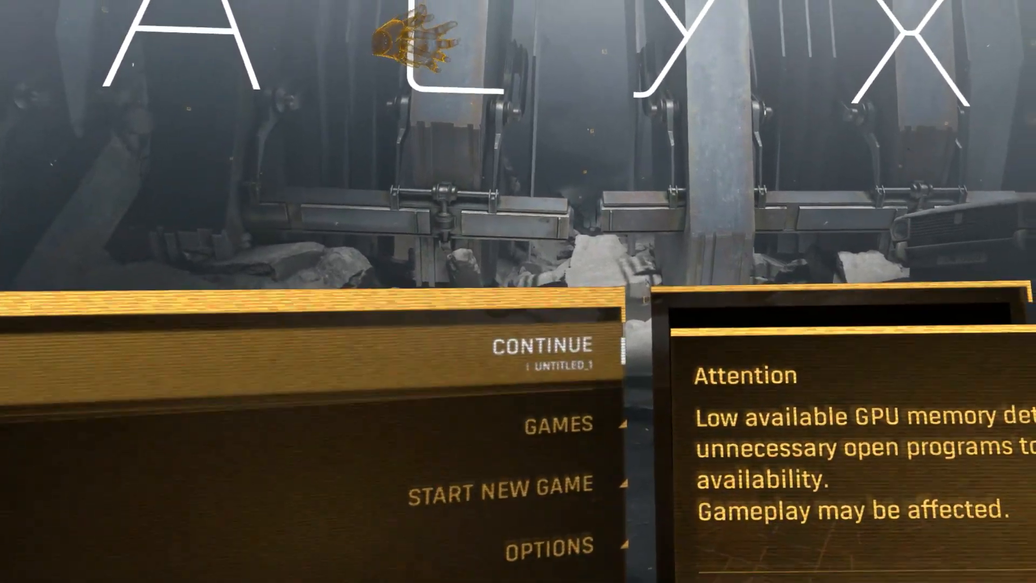
Step: Open VConsole2 from the running Half-Life: Alyx and load the custom map with the command "map hlatutorial1"
key("grave")
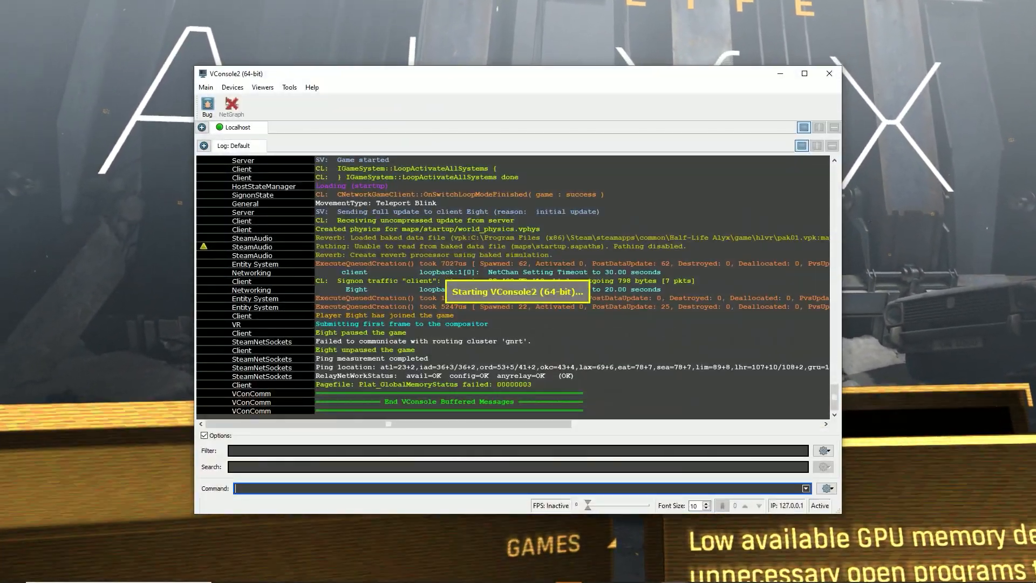
type("map")
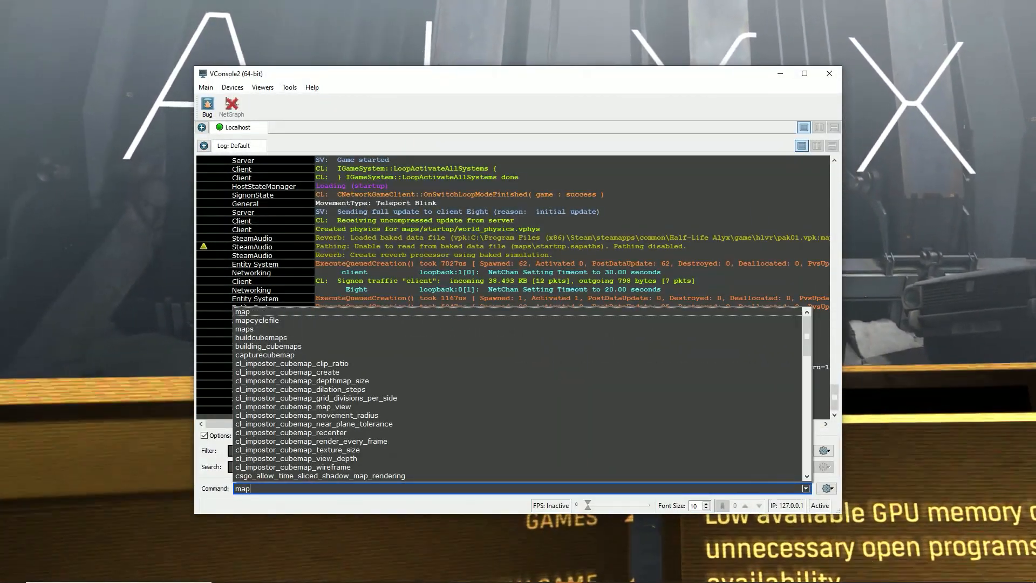
type(" hlatutorial1")
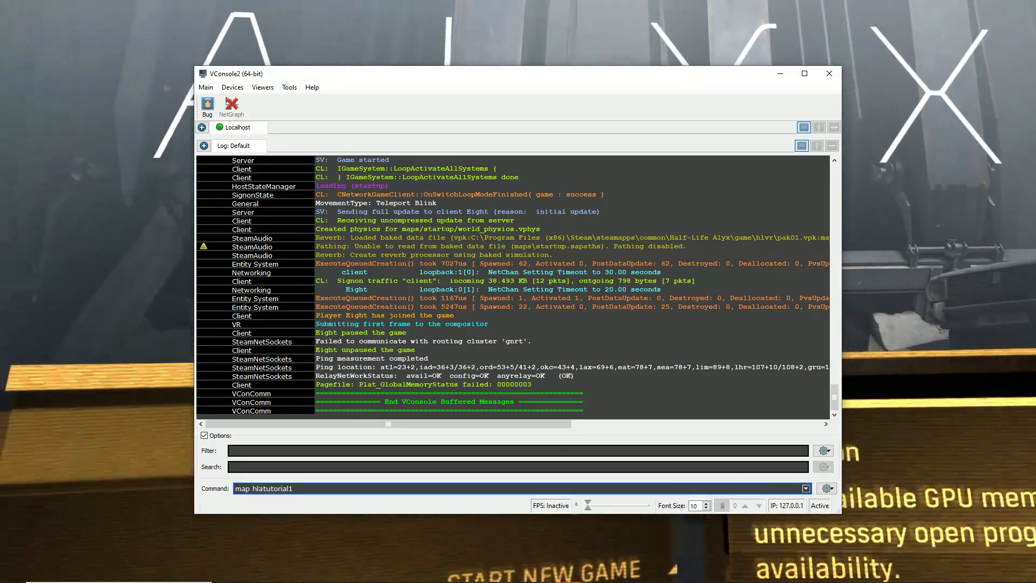
key("Return")
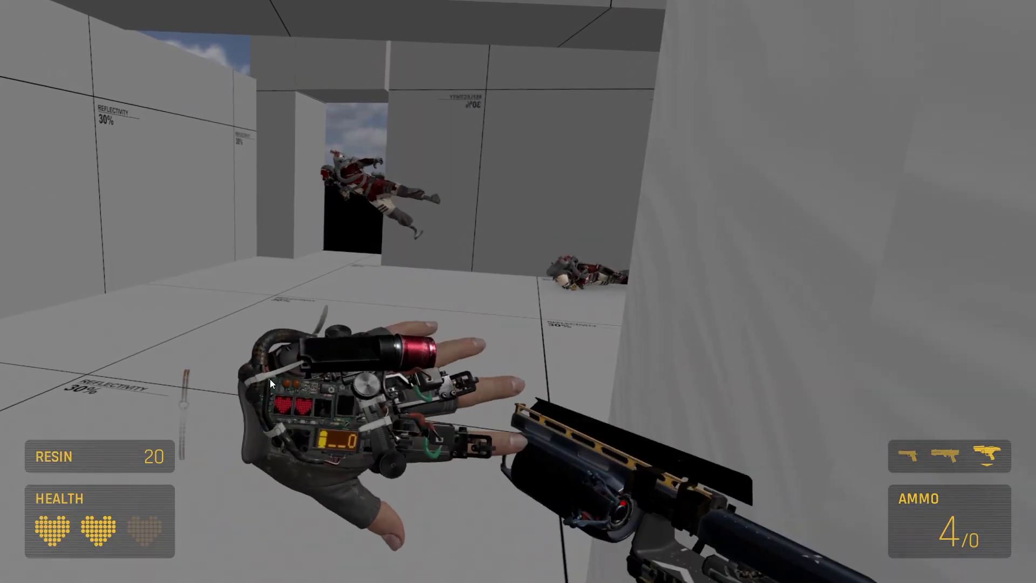